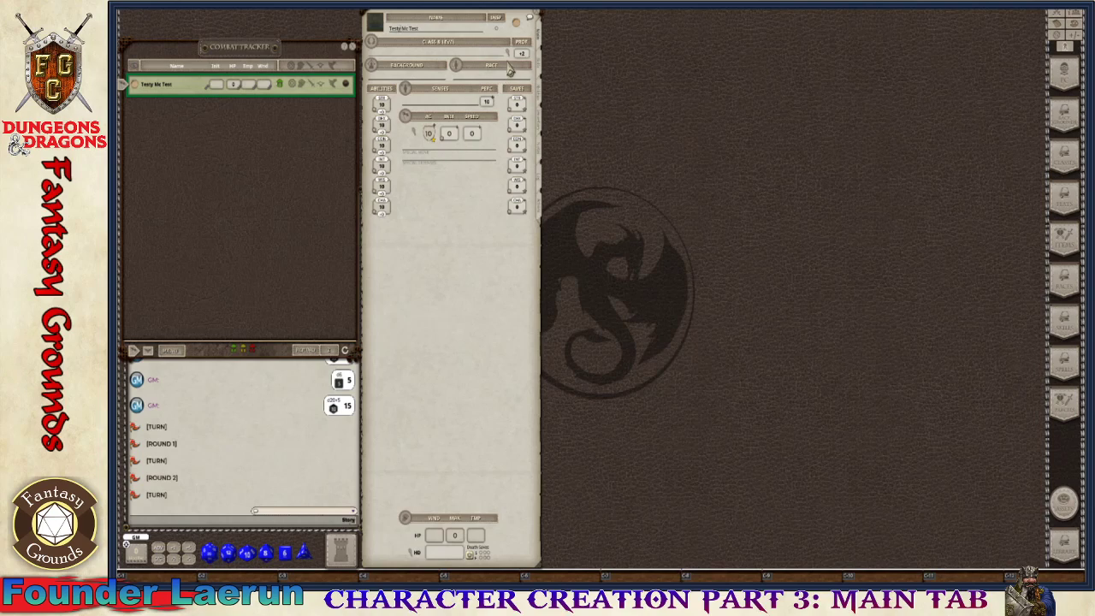
- Open the character's Class & Level, Combat Calc and Health Calc windows to examine their fields, and close them again
double_click(509, 54)
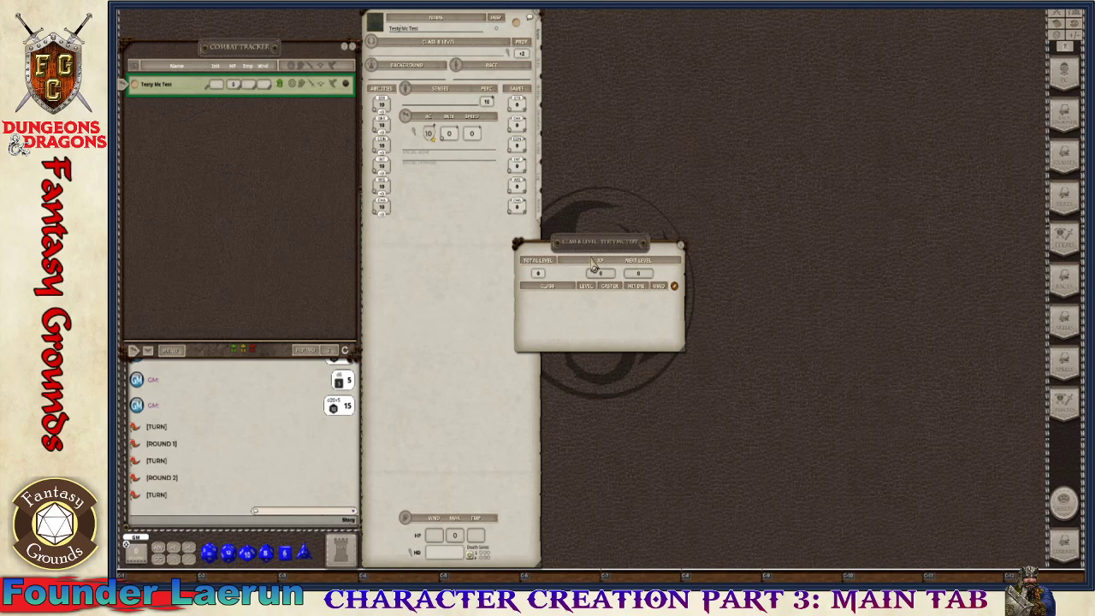
left_click_drag(595, 251, 633, 31)
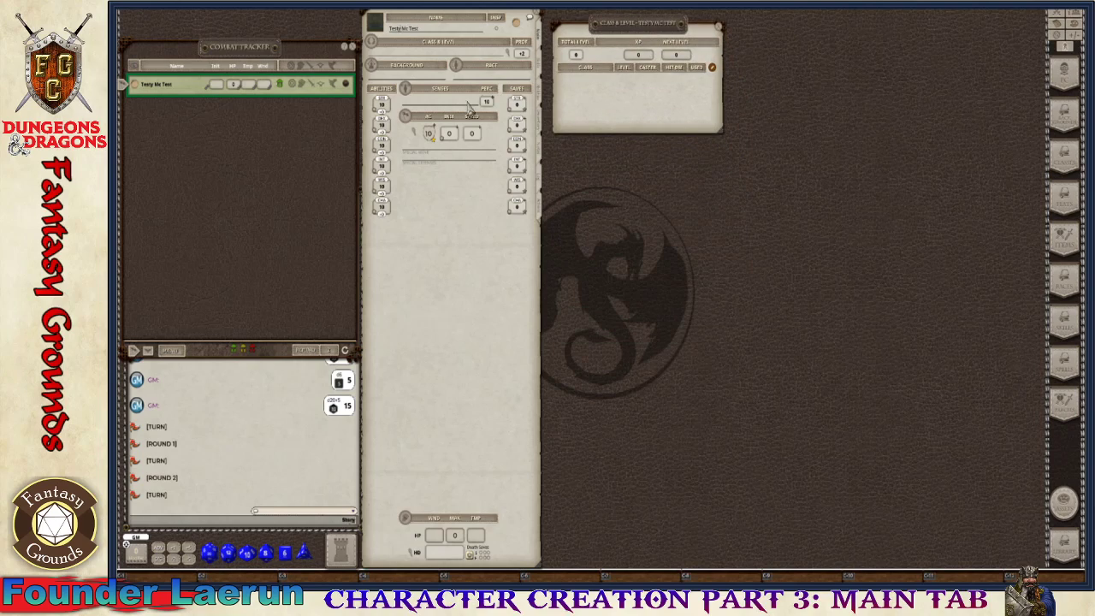
double_click(421, 137)
left_click_drag(588, 268, 631, 177)
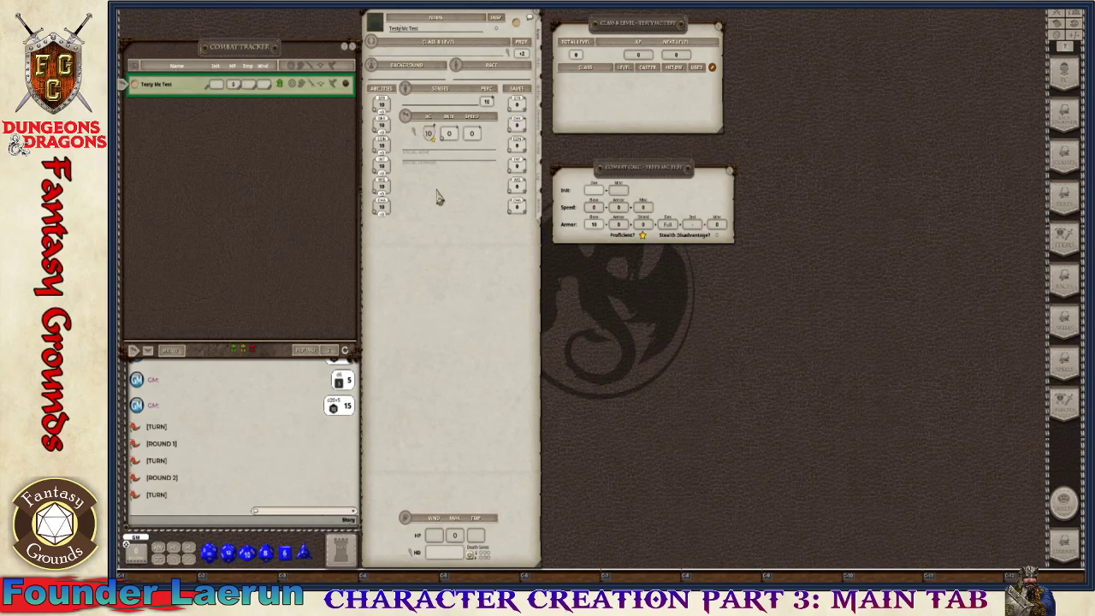
double_click(415, 553)
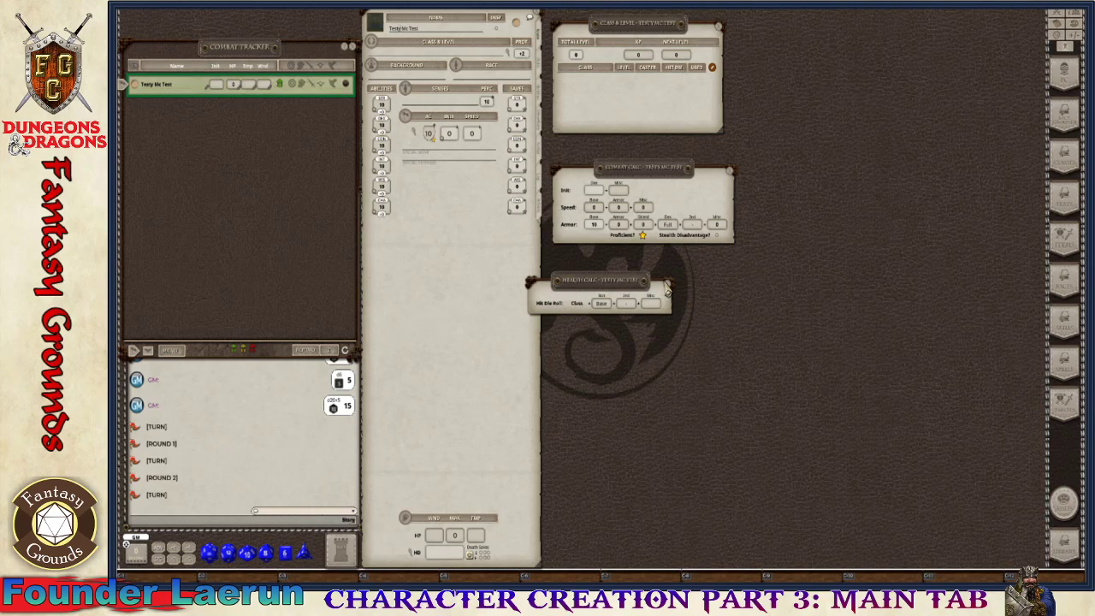
left_click(667, 288)
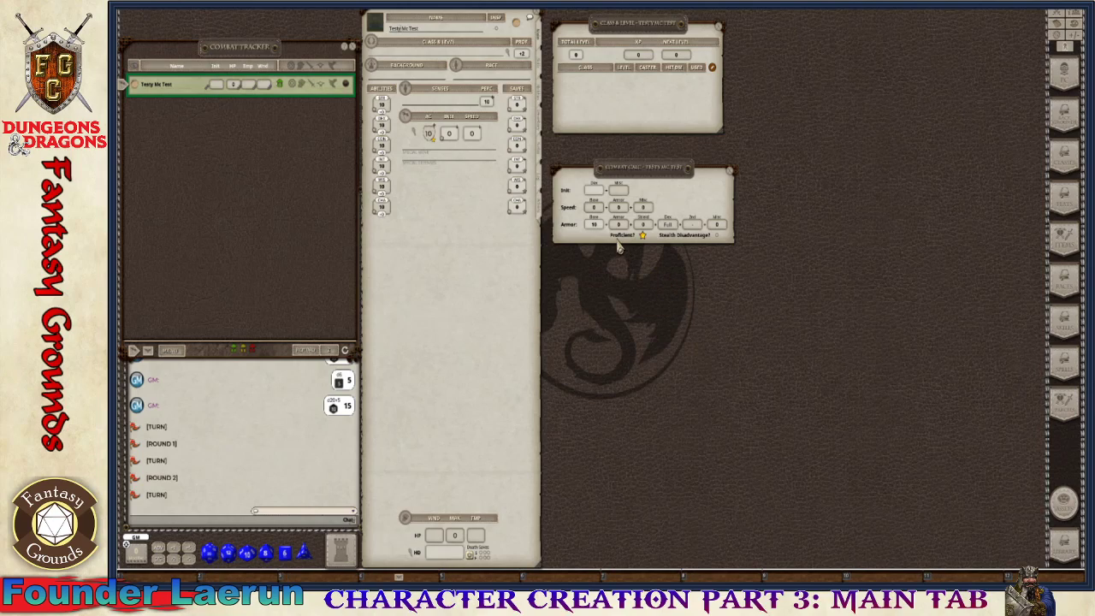
left_click(731, 172)
left_click(718, 27)
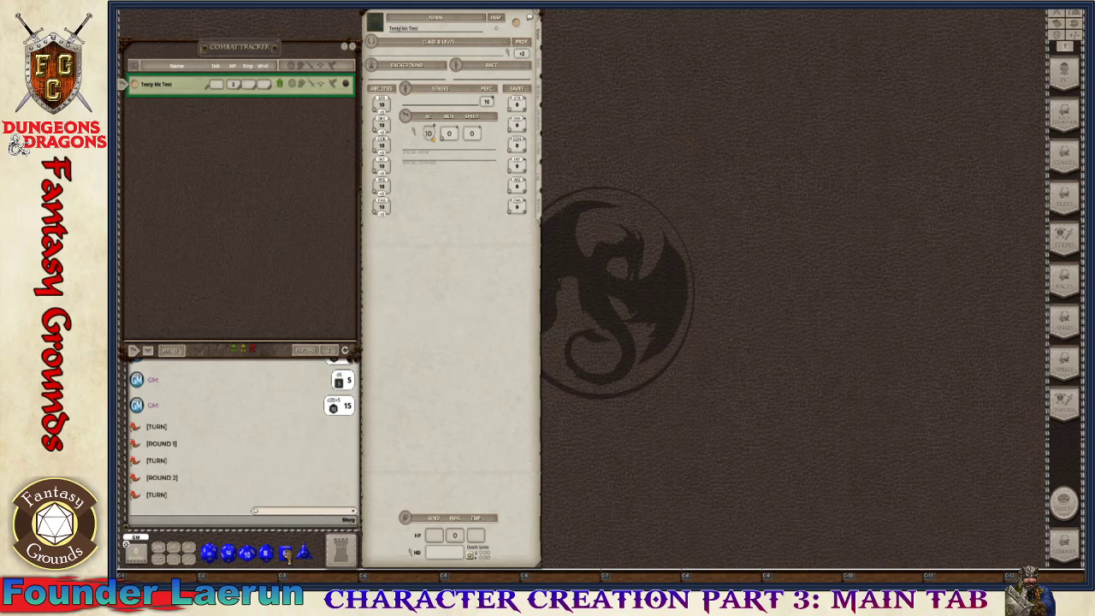
- Roll 4d6 twice and post the ability score array 15,14,13,12,10,8 in the chat
left_click_drag(288, 554, 476, 566)
scroll(272, 445, "up", 3)
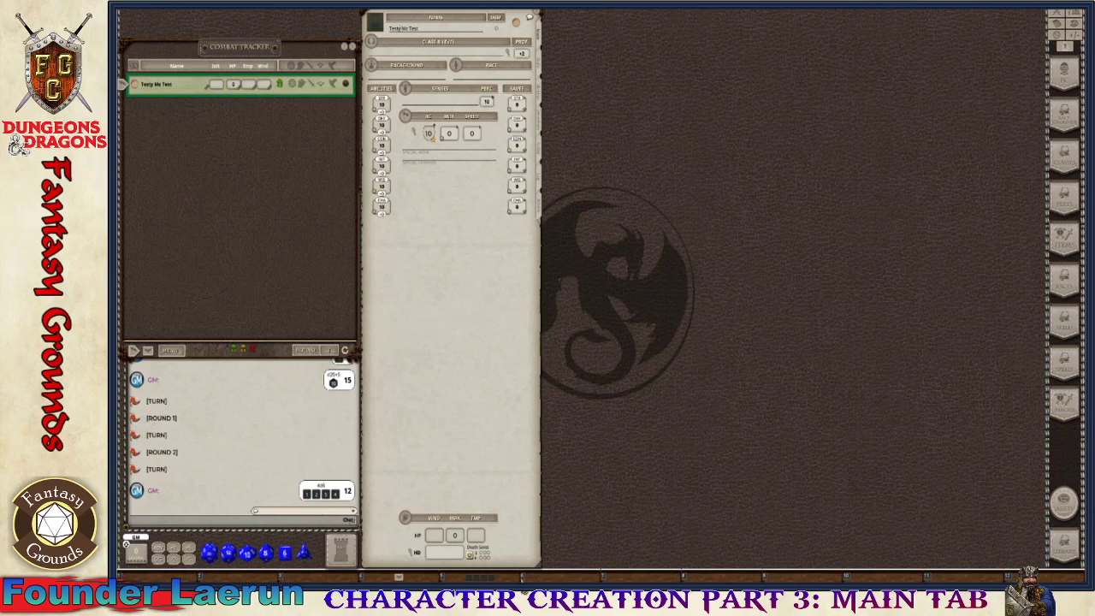
left_click(493, 580)
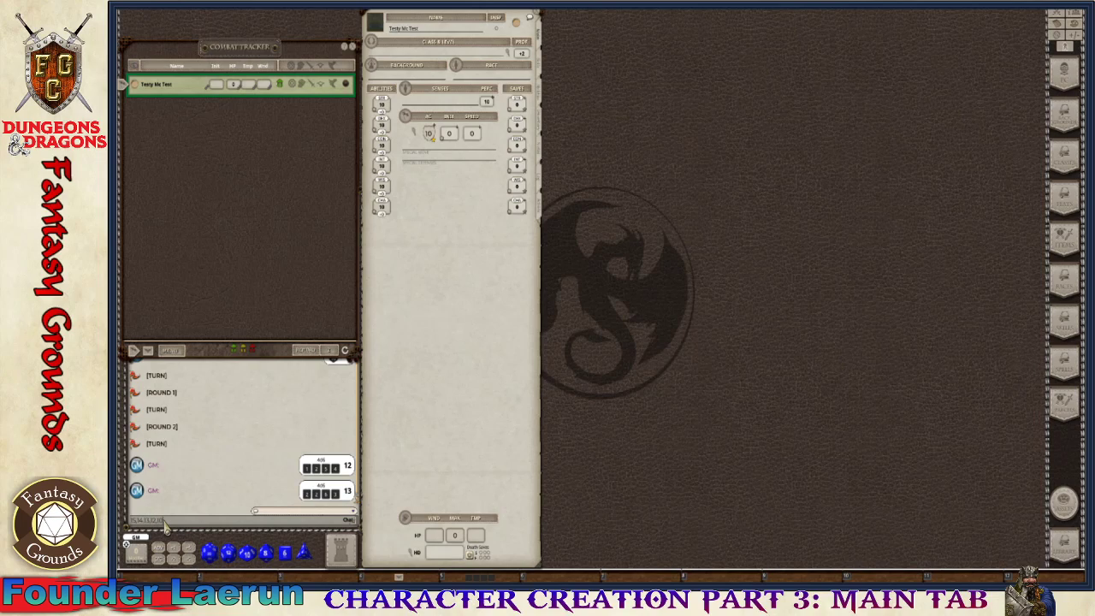
key("Return")
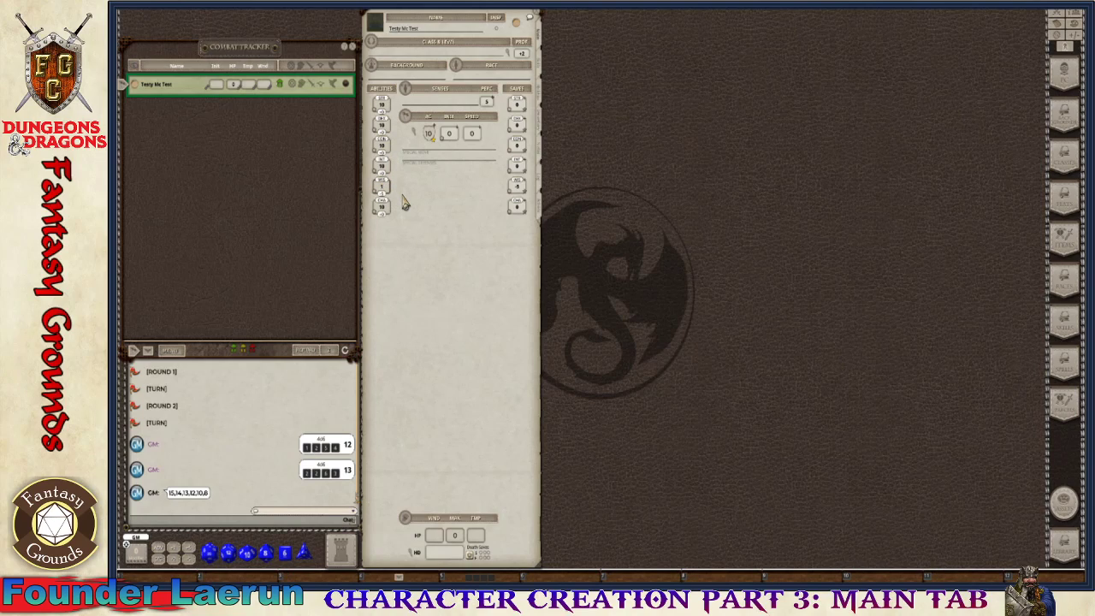
- Set the ability scores to Strength 14, Dexterity 12, Constitution 13, Intelligence 10, Wisdom 15 and Charisma 8
key("ctrl")
key("ctrl")
key("ctrl")
key("ctrl")
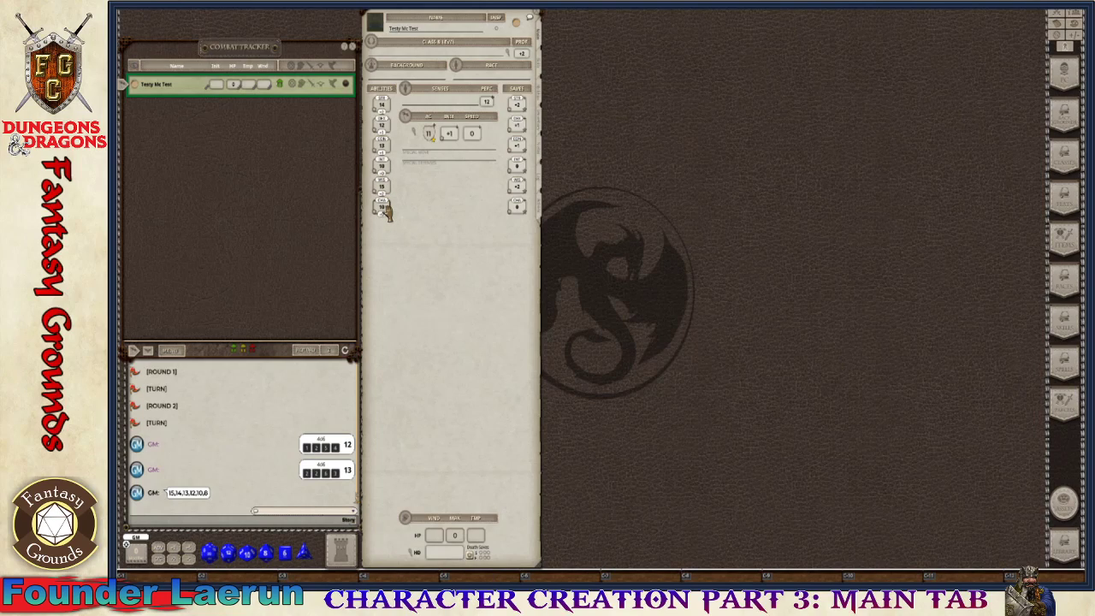
key("ctrl")
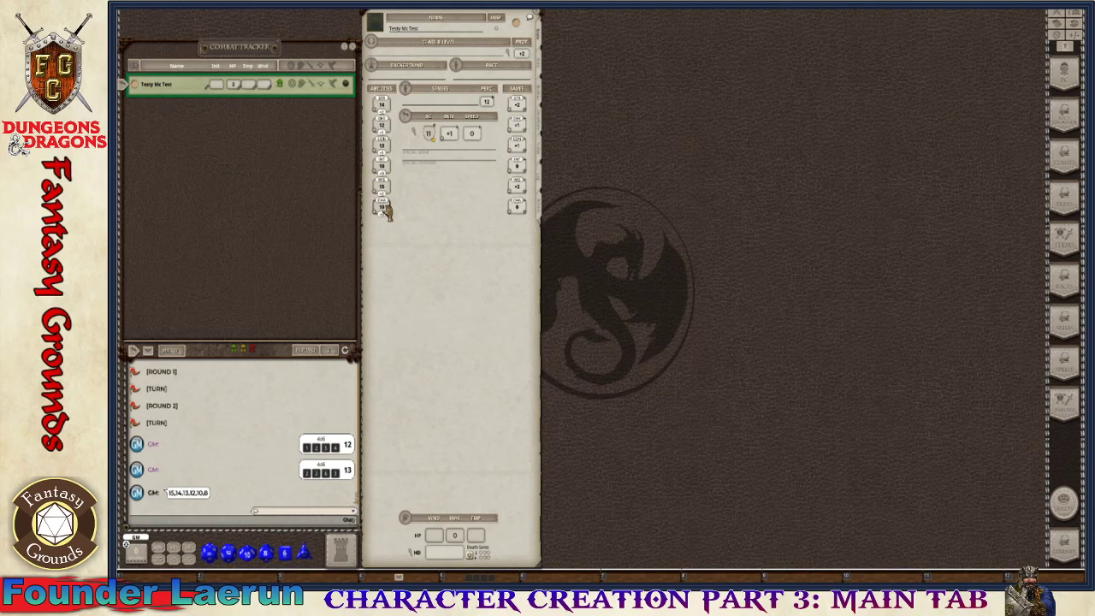
scroll(385, 210, "down", 2)
key("ctrl")
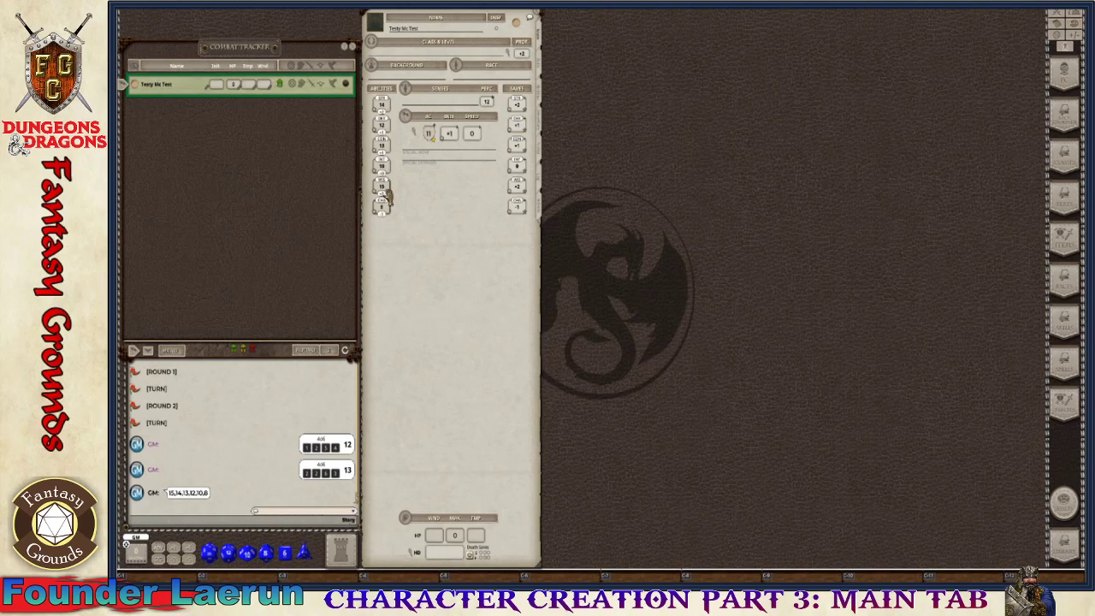
key("ctrl")
- Open the Backgrounds list beside the character sheet, enlarge its window and browse the available backgrounds
left_click(1016, 130)
left_click_drag(581, 224, 614, 49)
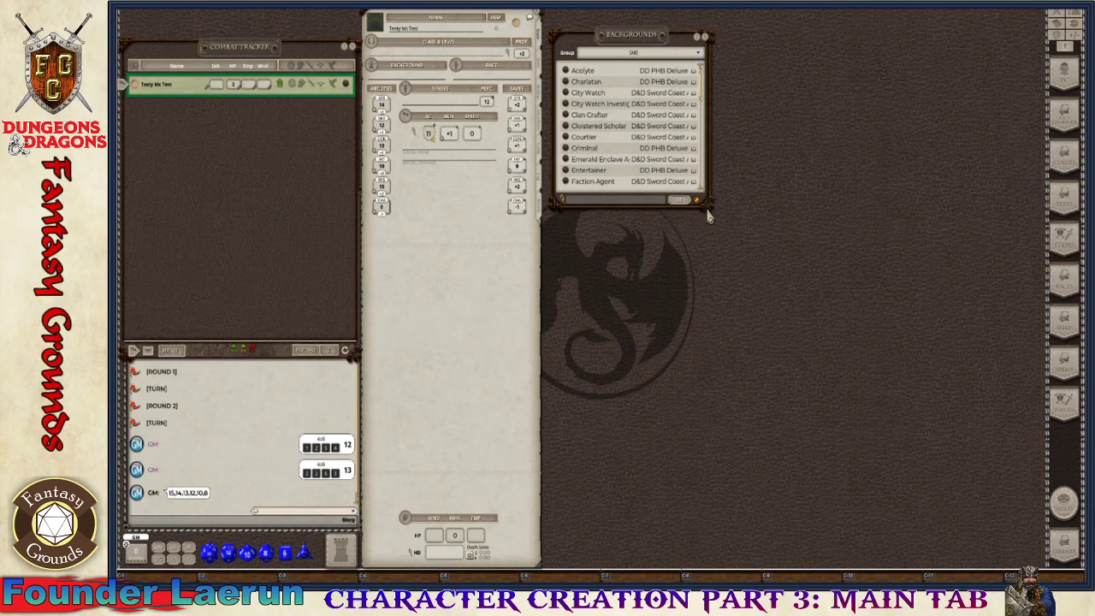
left_click_drag(708, 205, 727, 484)
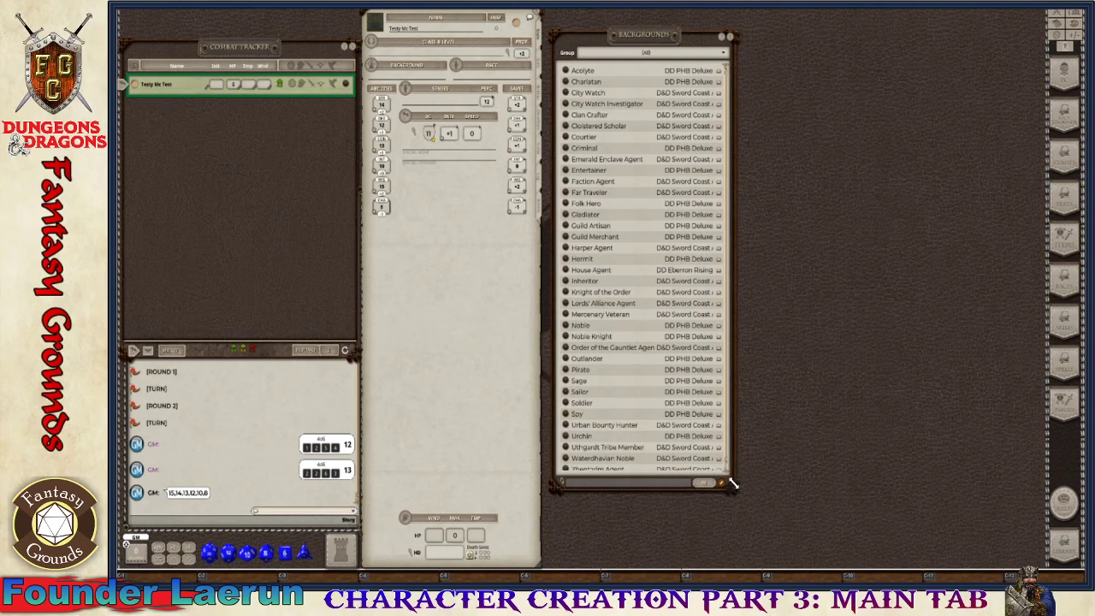
scroll(616, 350, "down", 1)
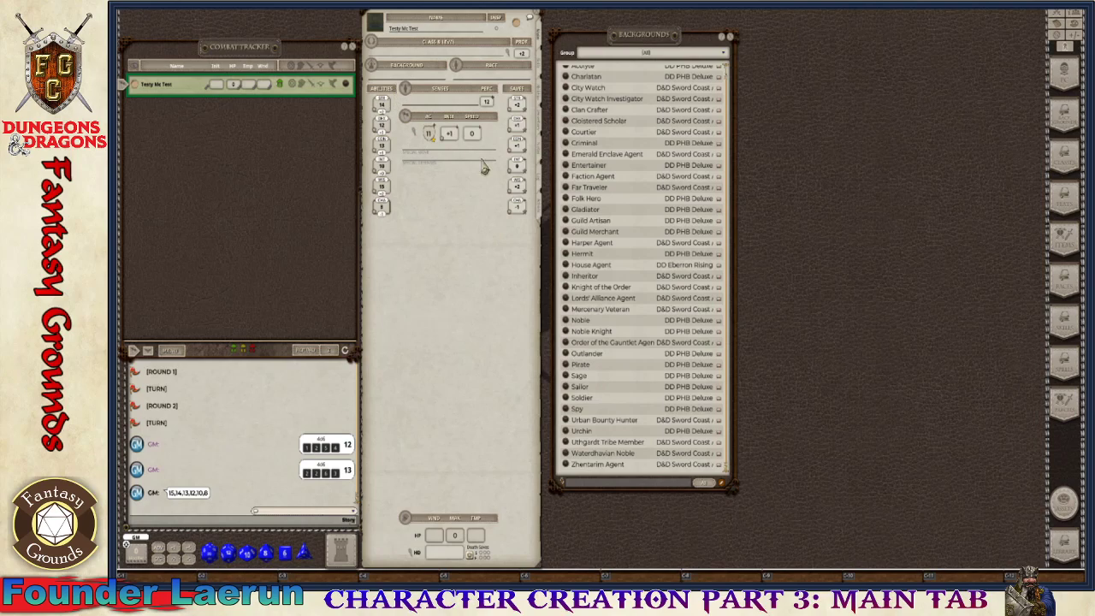
scroll(645, 270, "up", 1)
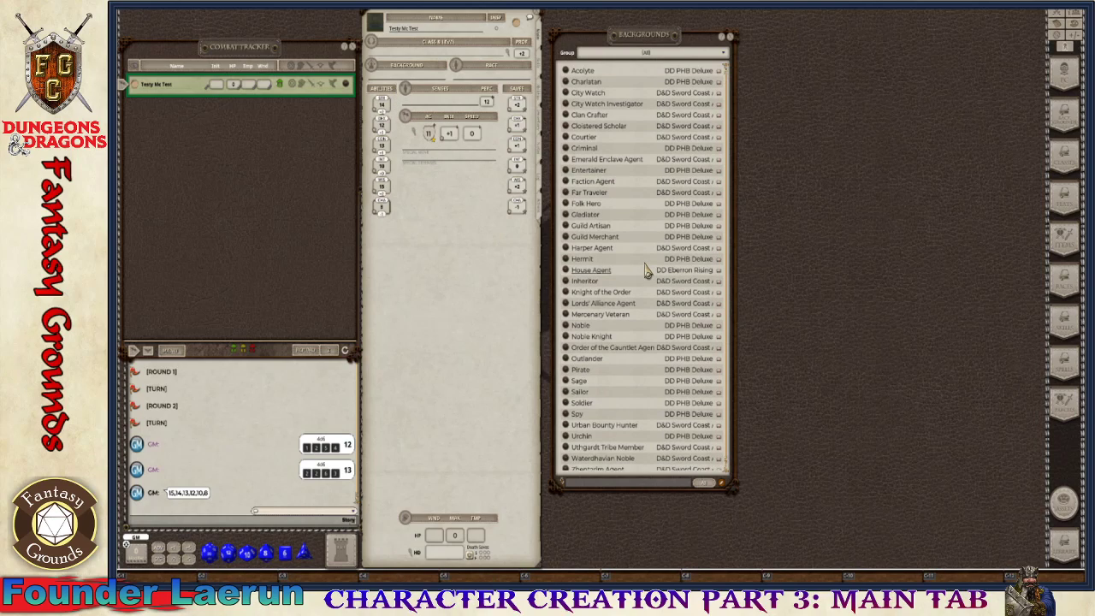
scroll(646, 270, "down", 1)
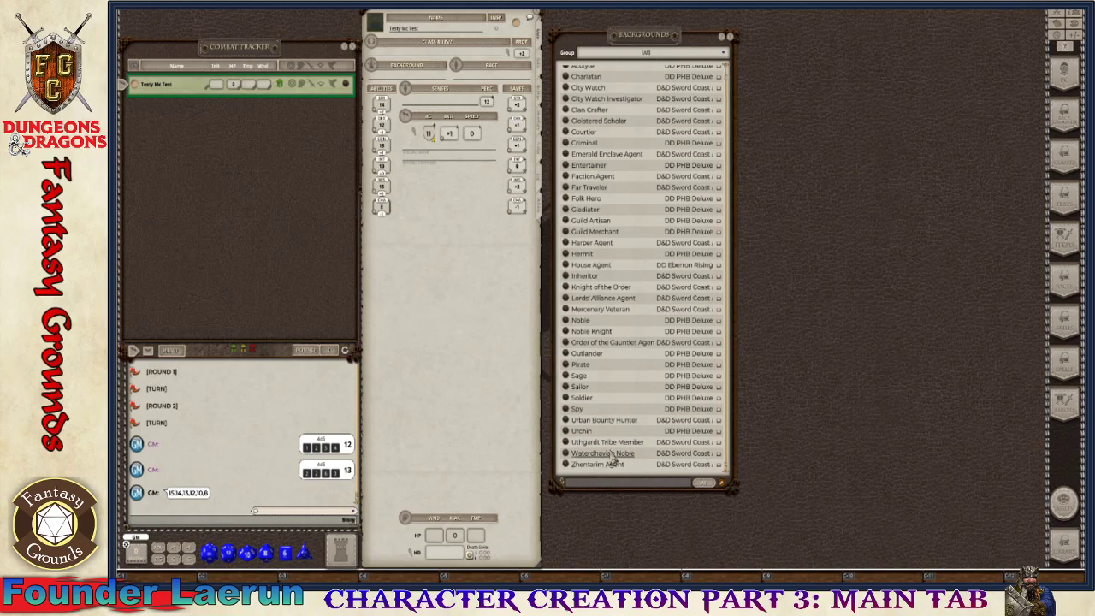
- Open the Uthgardt Tribe Member background, read its proficiencies, features and suggested characteristics, and close the record
left_click(566, 442)
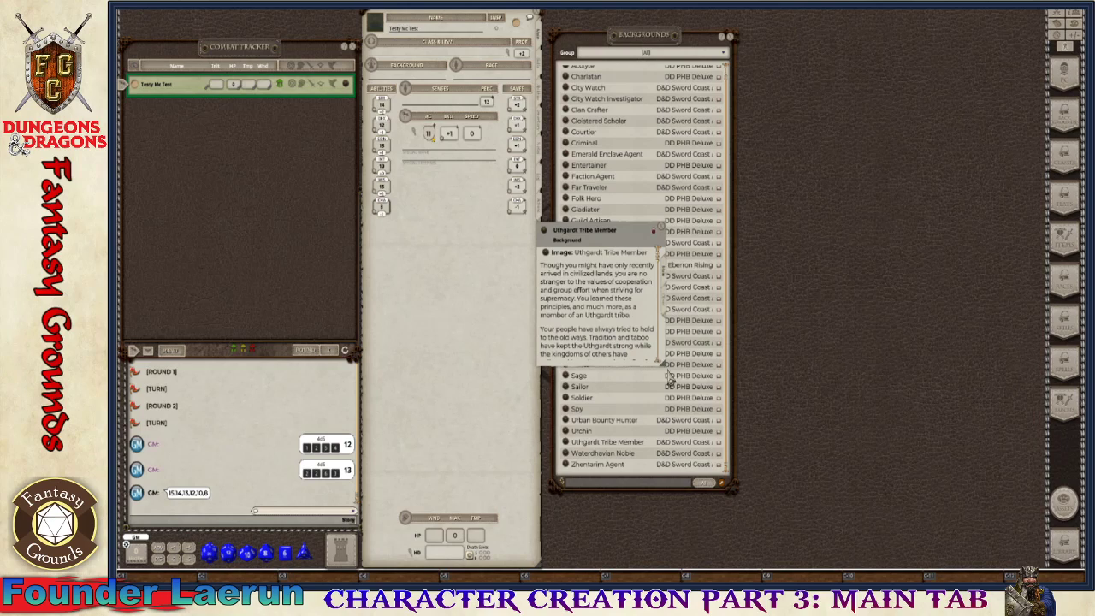
left_click_drag(663, 363, 736, 450)
scroll(656, 406, "down", 6)
scroll(656, 406, "down", 6)
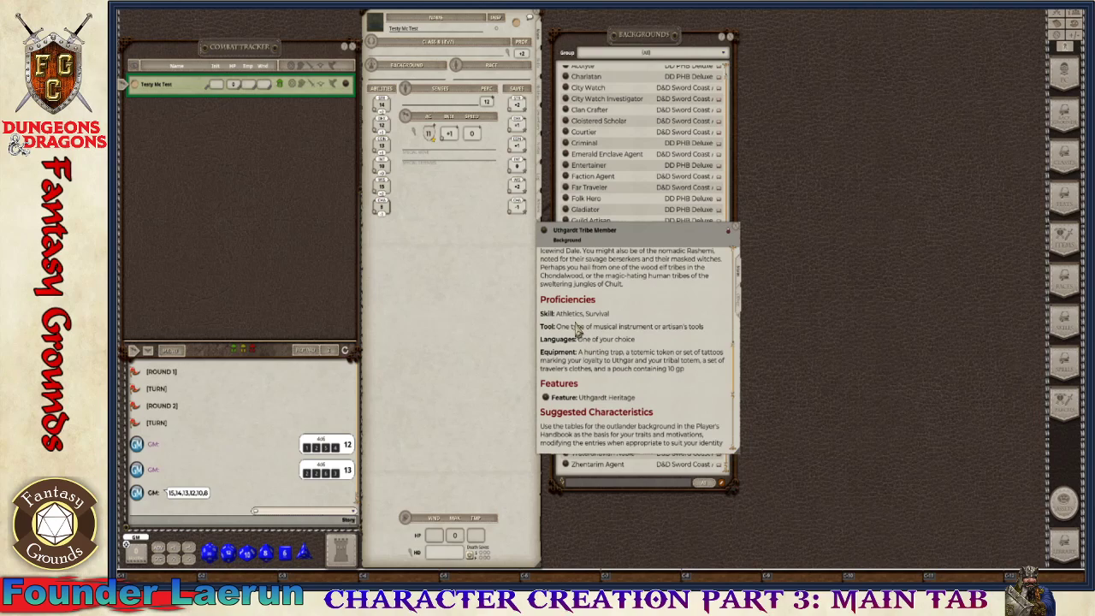
scroll(603, 334, "down", 5)
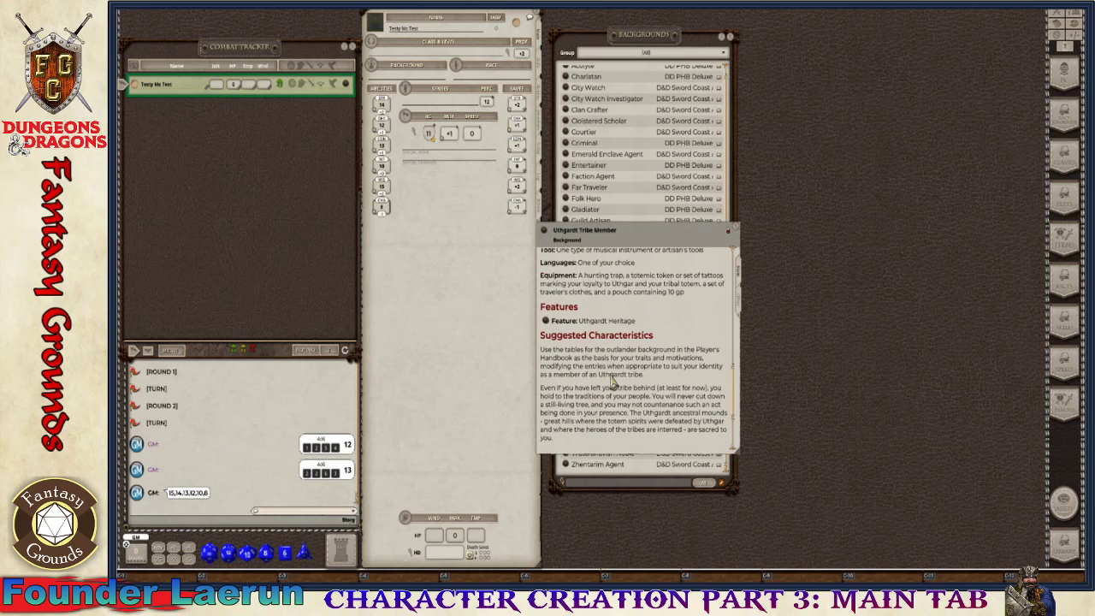
scroll(612, 385, "up", 3)
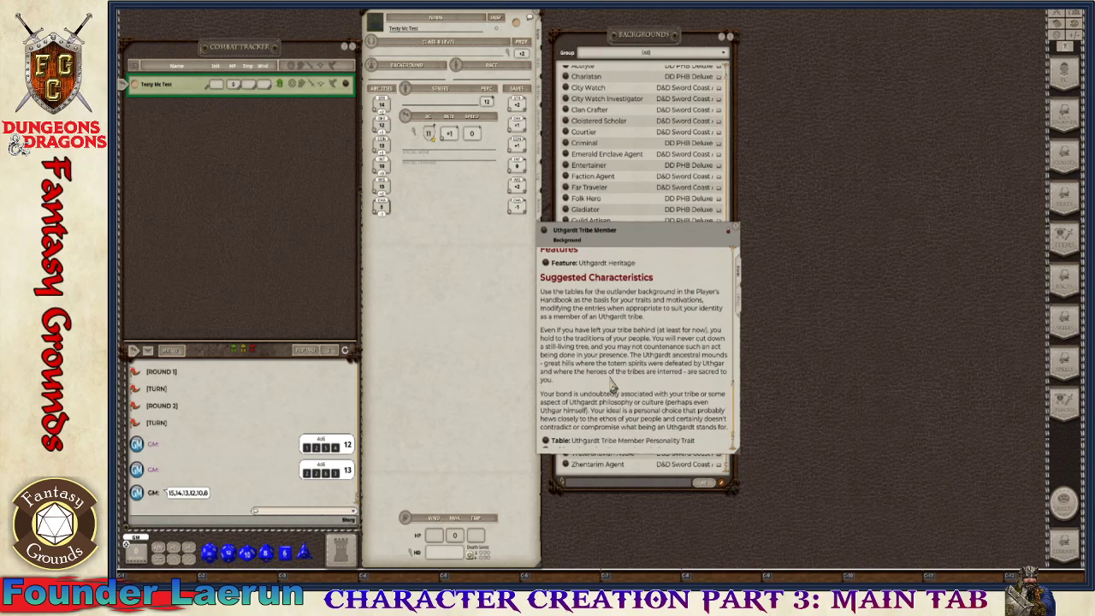
left_click(735, 231)
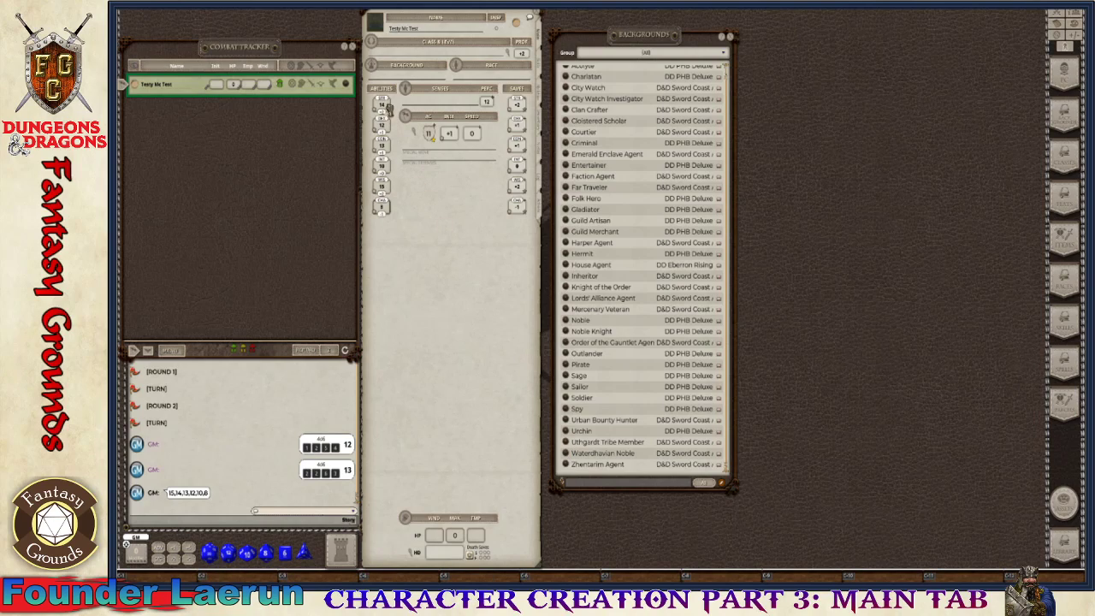
- Assign the Uthgardt Tribe Member background to the character, check the proficient skills and close the Backgrounds list
left_click_drag(385, 75, 387, 75)
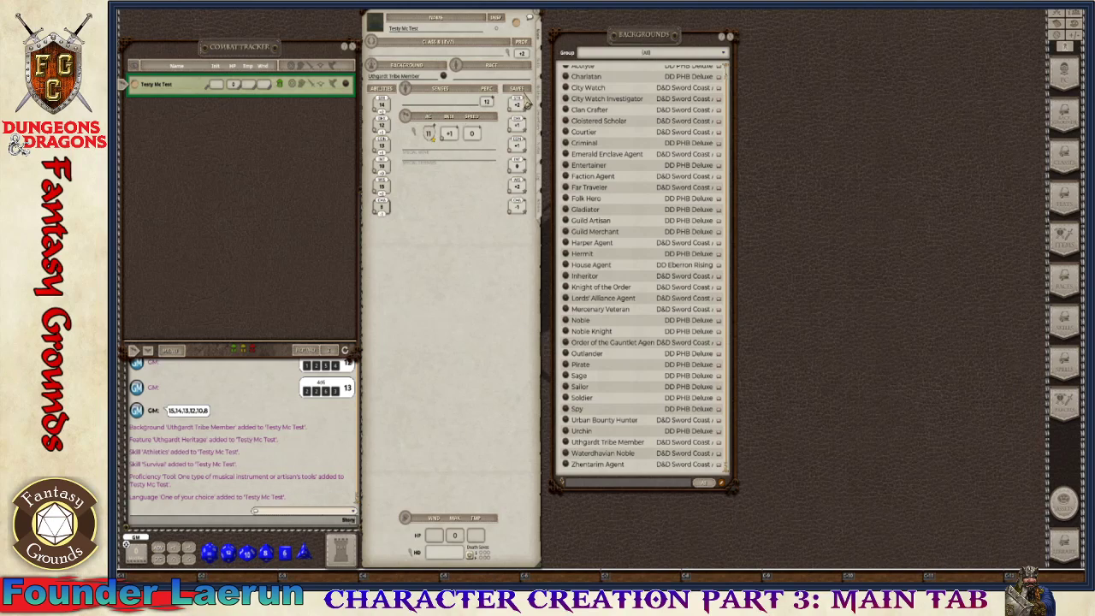
left_click(542, 77)
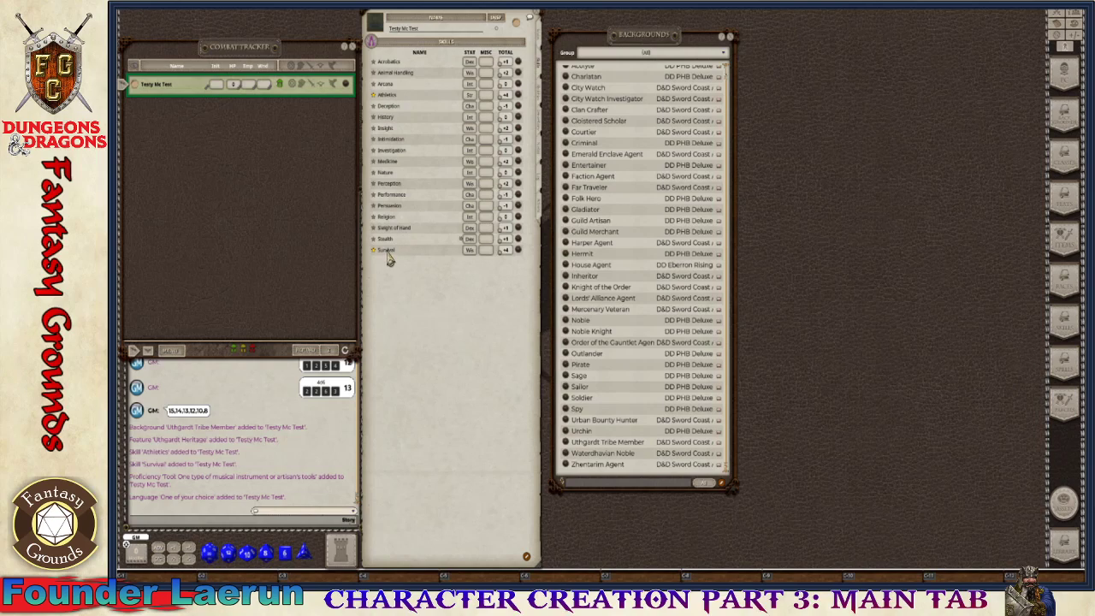
left_click(540, 49)
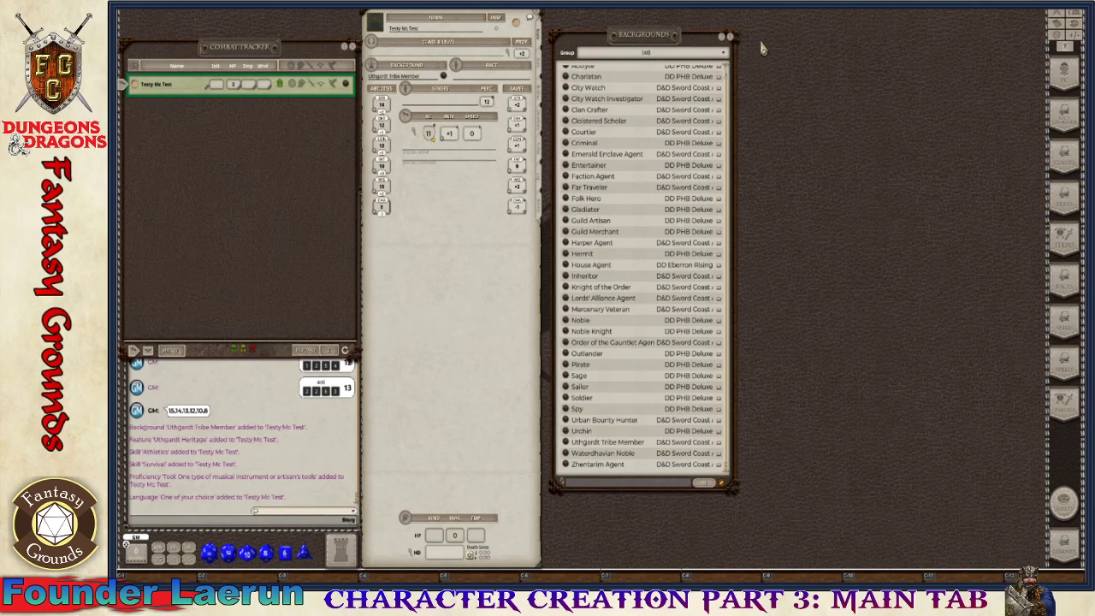
left_click(730, 37)
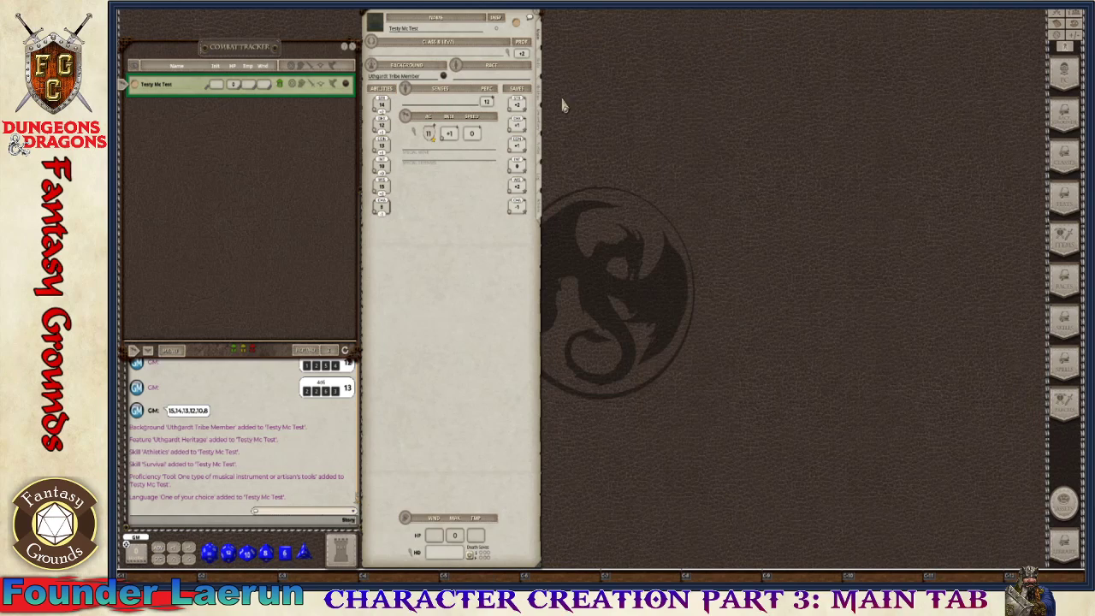
- Open the background record linked on the character sheet, move it clear of the sheet and make its window narrower and taller
left_click(443, 76)
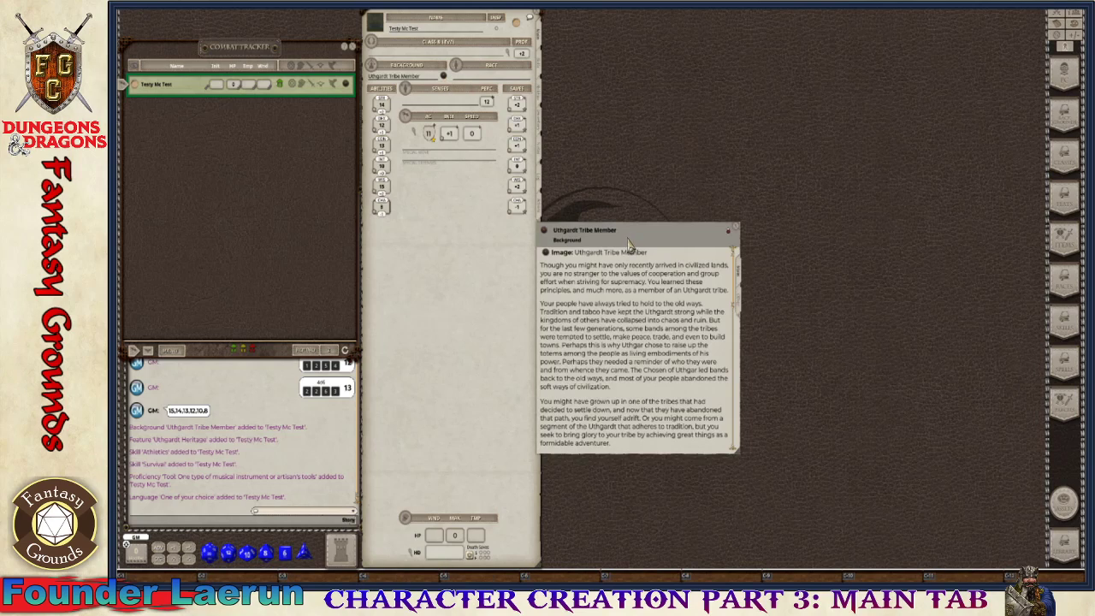
left_click_drag(627, 247, 656, 113)
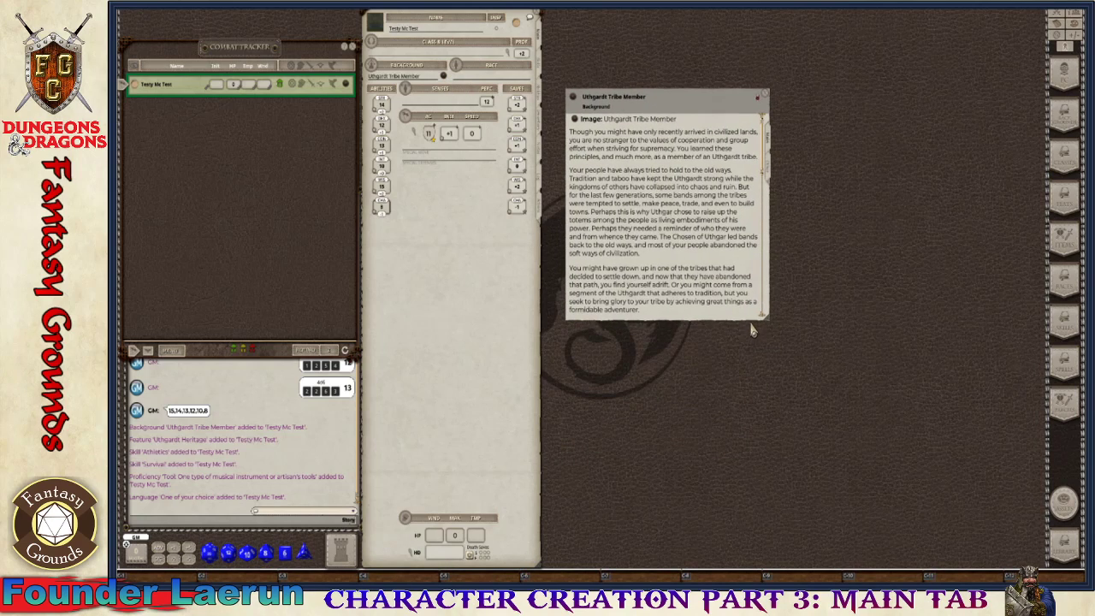
left_click_drag(767, 319, 687, 412)
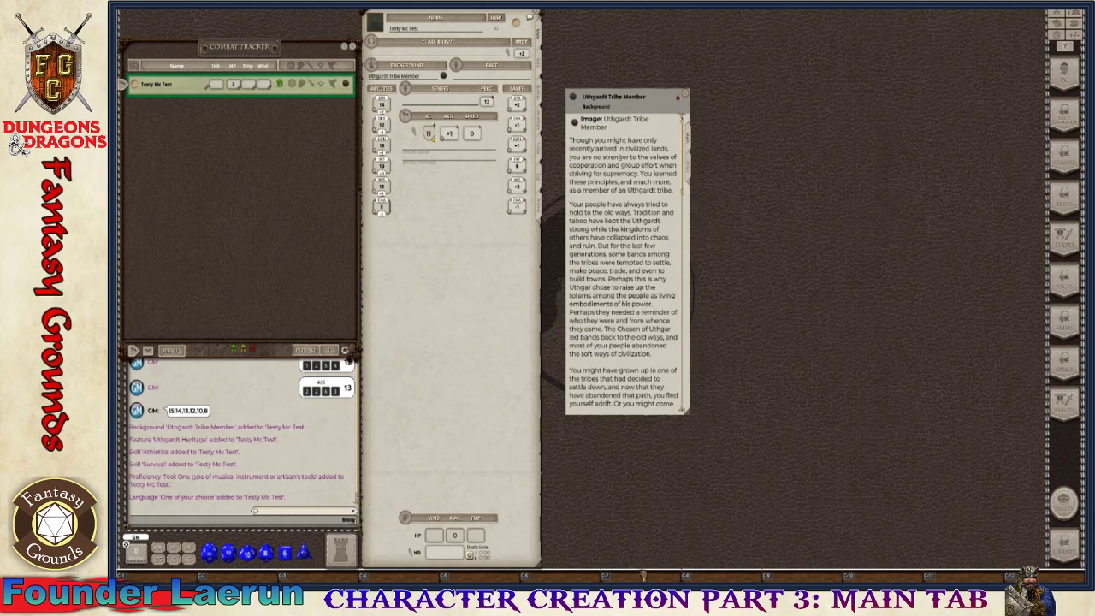
- Store the Uthgardt Tribe Member background as a hotkey bar shortcut, test reopening it from there, and close the record
left_click_drag(643, 579, 642, 579)
key("ctrl")
left_click(682, 99)
left_click(646, 576)
key("ctrl")
key("ctrl")
left_click(684, 99)
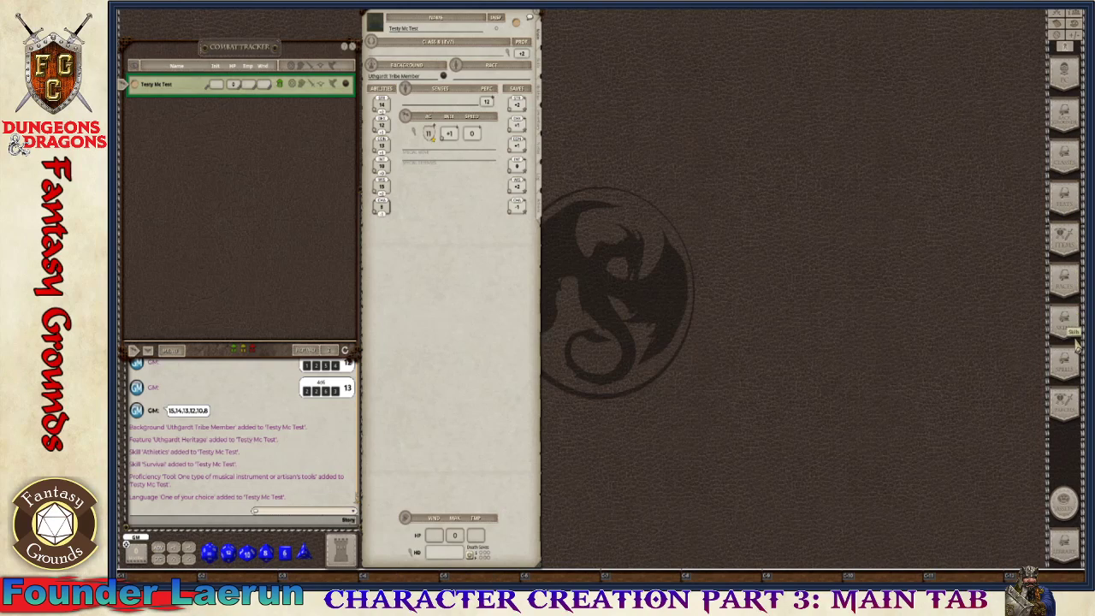
- Open and enlarge the Races list, find Human-Variant and assign it as the character's race
left_click(1025, 276)
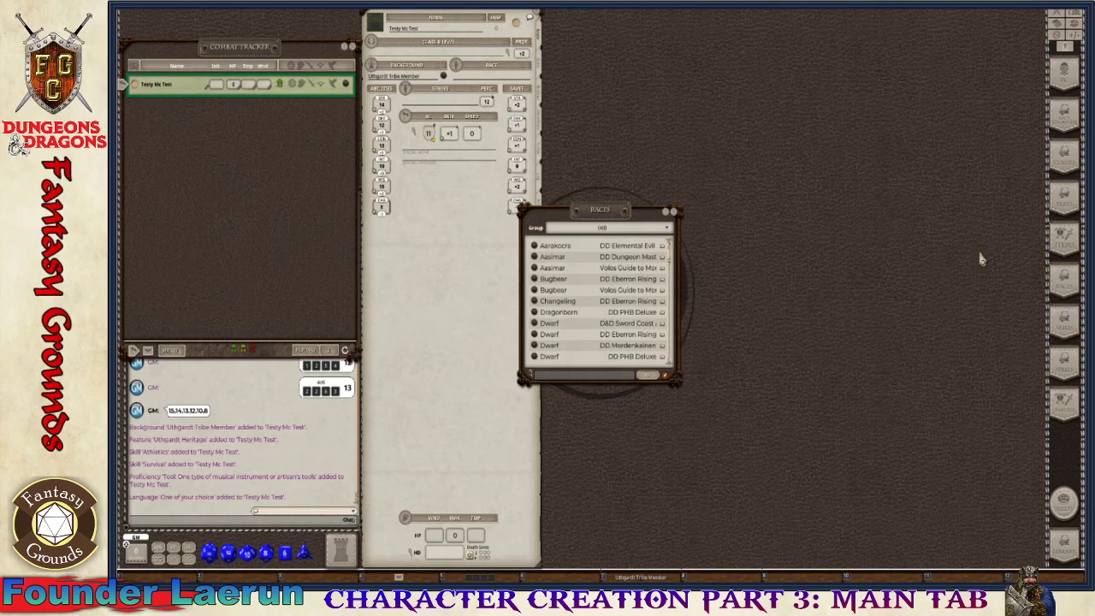
left_click_drag(607, 210, 652, 62)
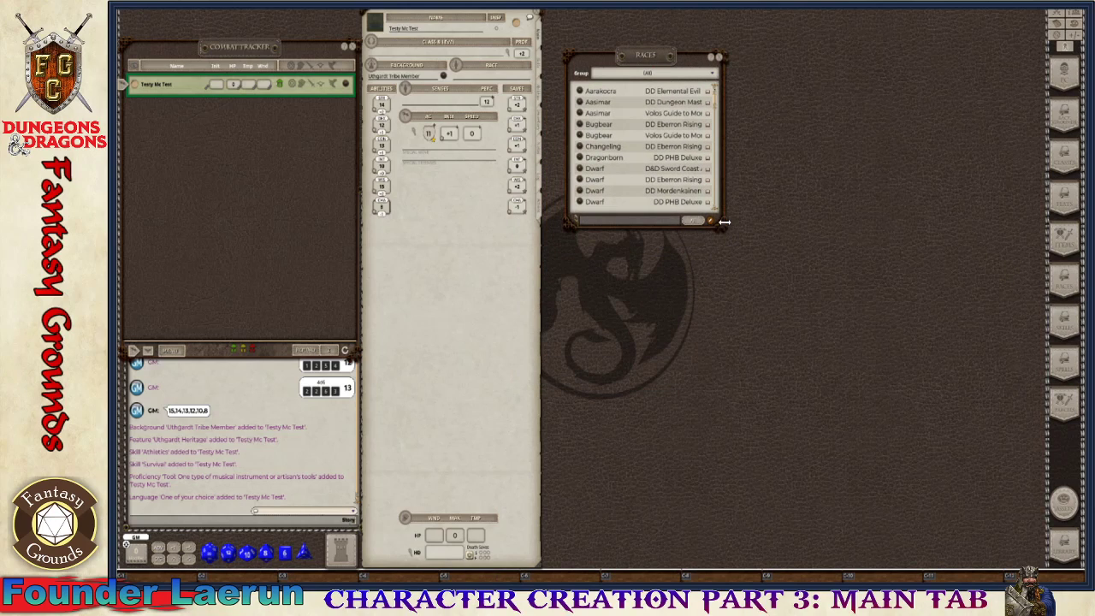
left_click_drag(723, 223, 723, 419)
scroll(605, 336, "down", 3)
scroll(605, 336, "down", 4)
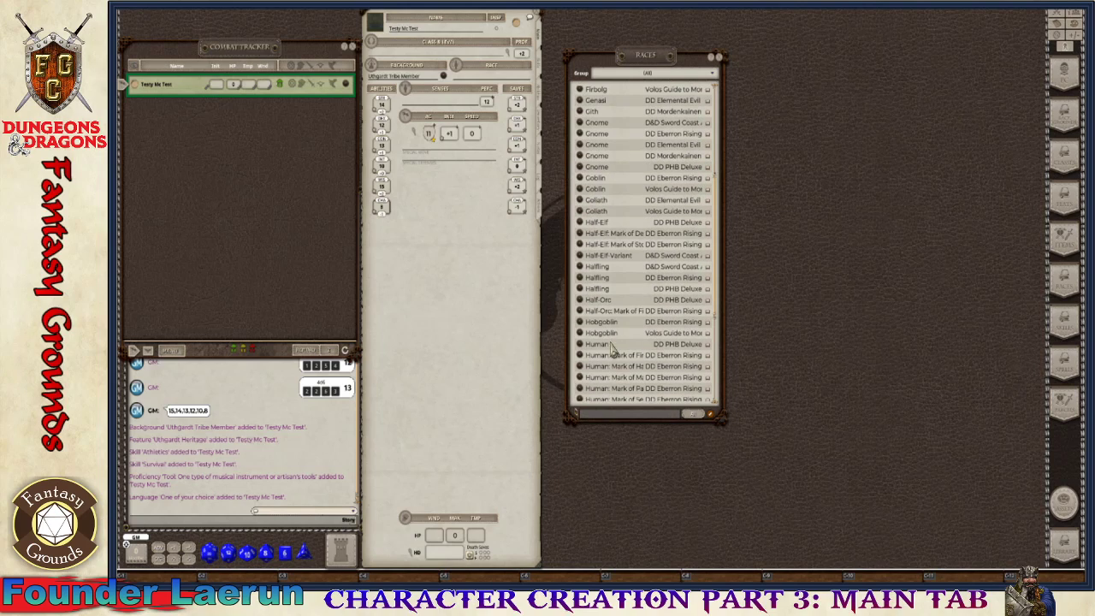
scroll(611, 361, "down", 3)
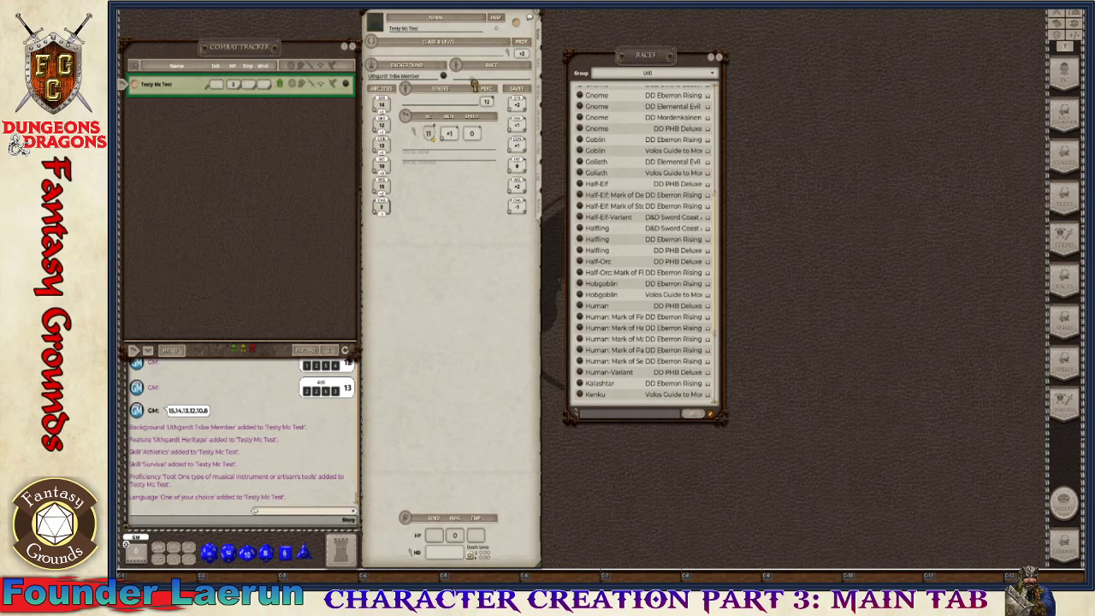
left_click_drag(469, 78, 470, 78)
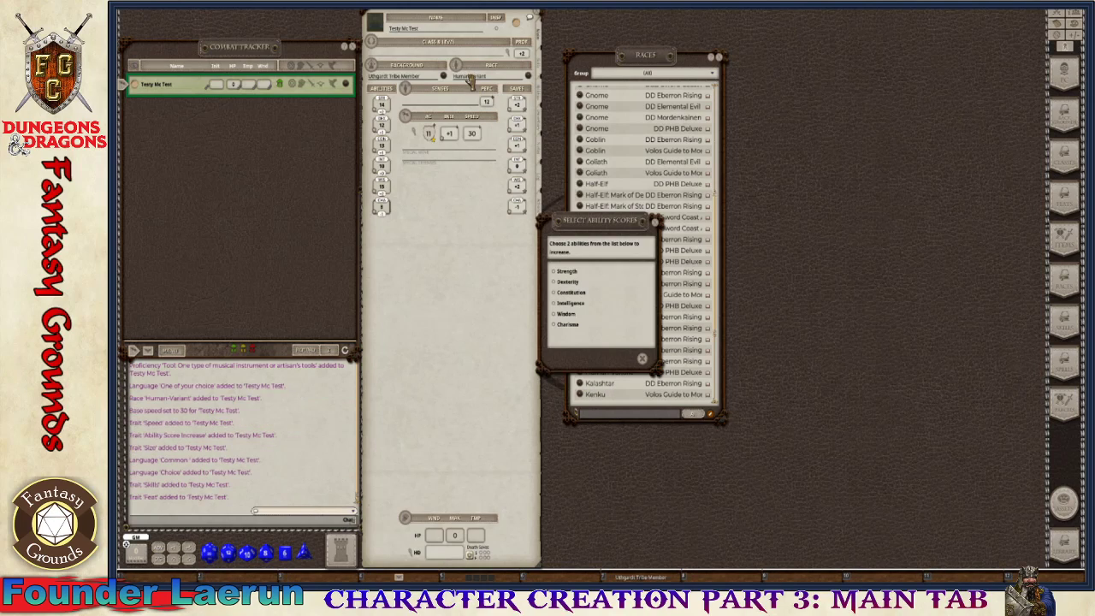
- Close the Races list, move the ability score selection clear of it, and choose Constitution and Wisdom as the two abilities to increase
left_click_drag(598, 229, 816, 142)
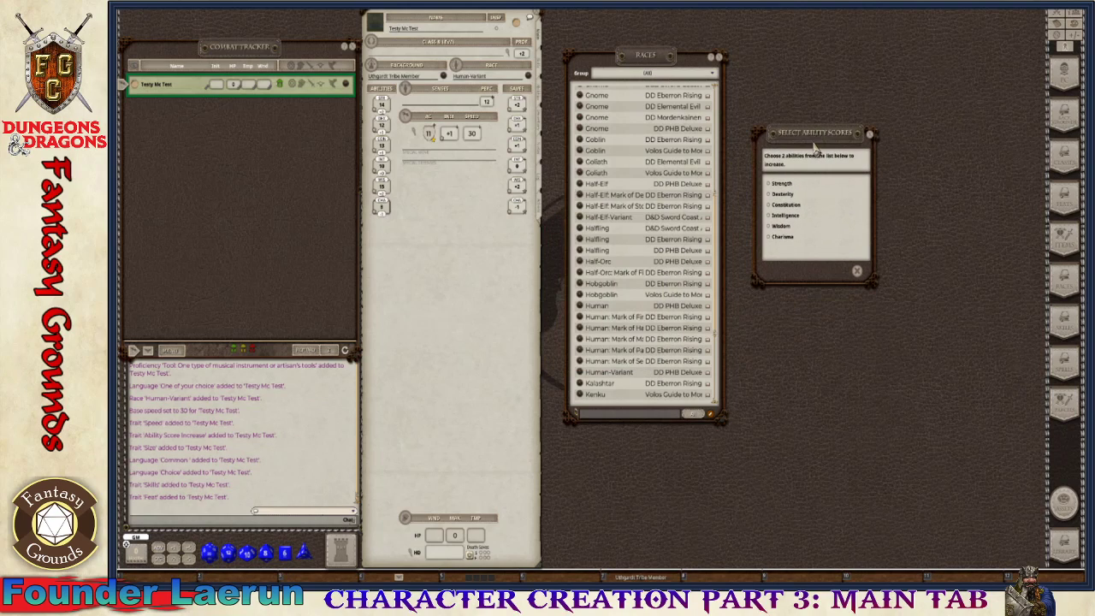
left_click(720, 57)
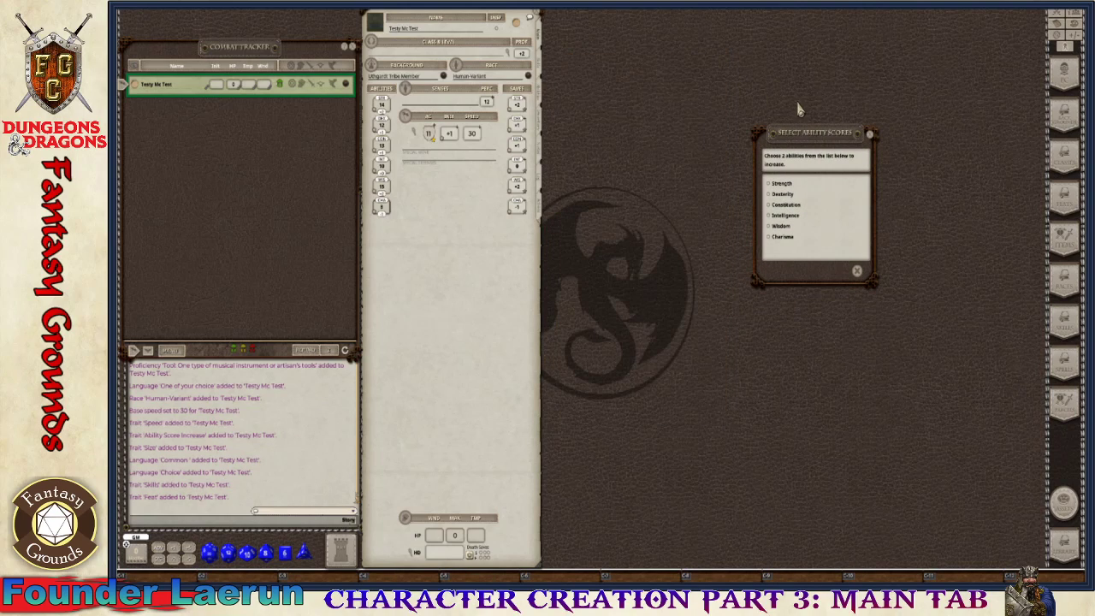
left_click_drag(691, 84, 654, 64)
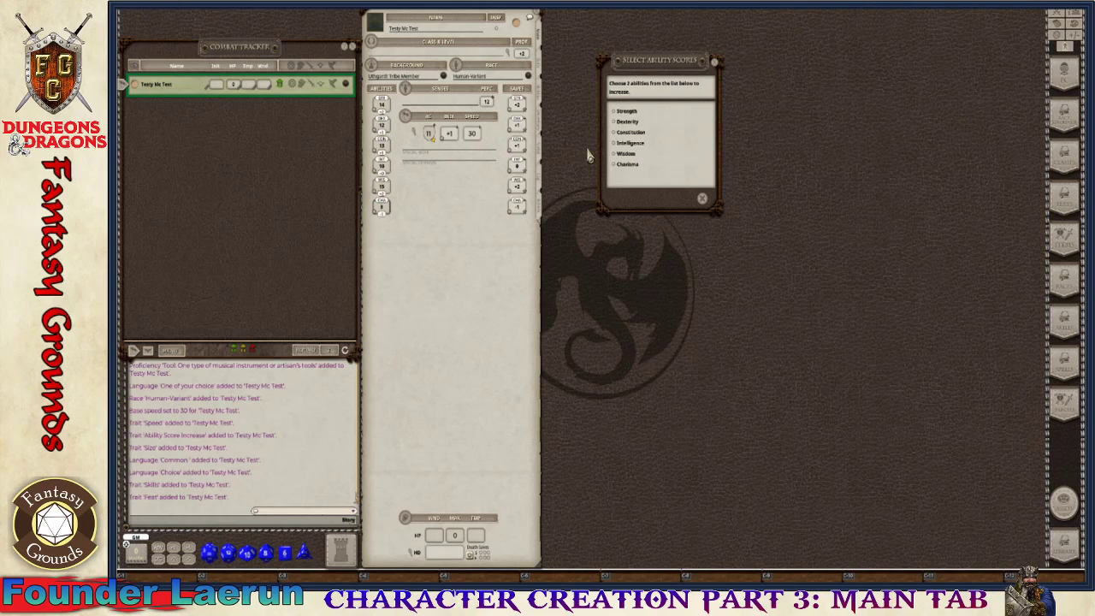
left_click(614, 133)
left_click(693, 203)
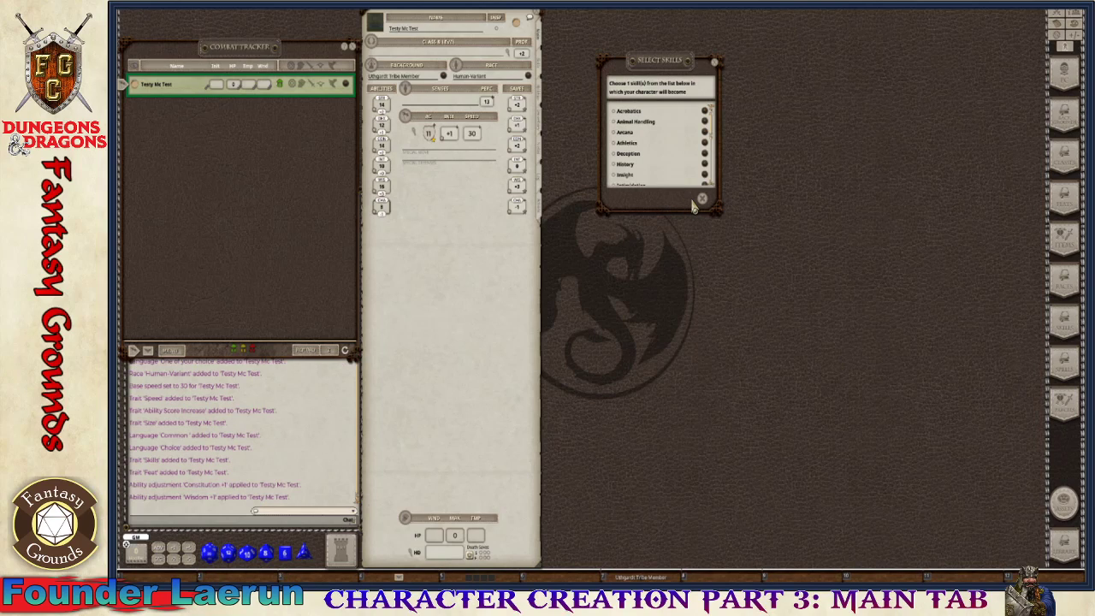
- Compare the selectable skills with the character's existing proficiencies, and confirm Perception as the Human-Variant bonus skill
scroll(688, 150, "down", 4)
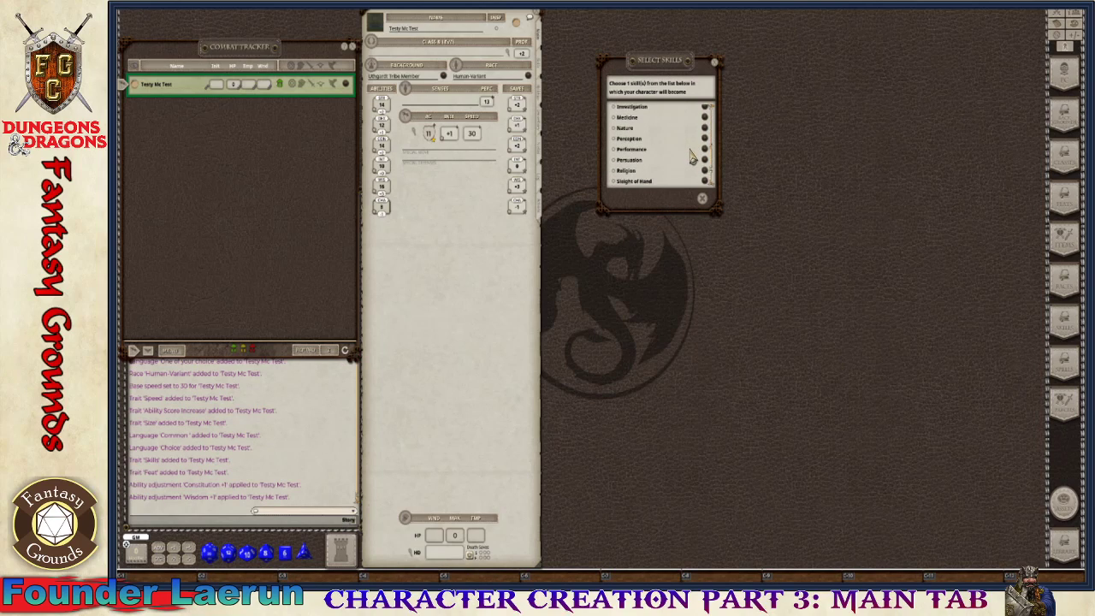
left_click_drag(682, 72, 699, 64)
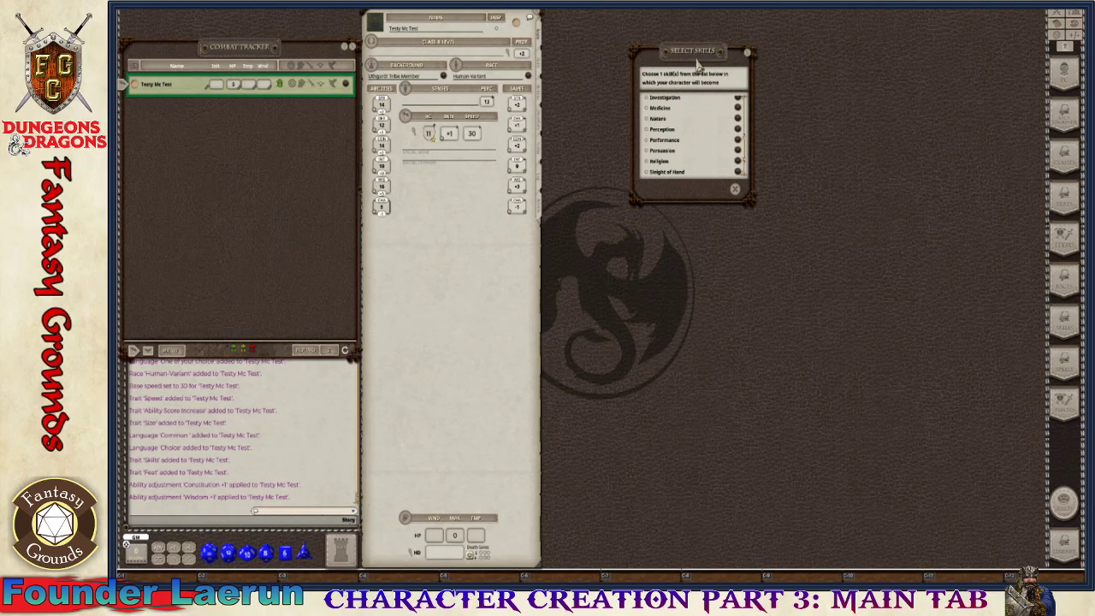
left_click(541, 76)
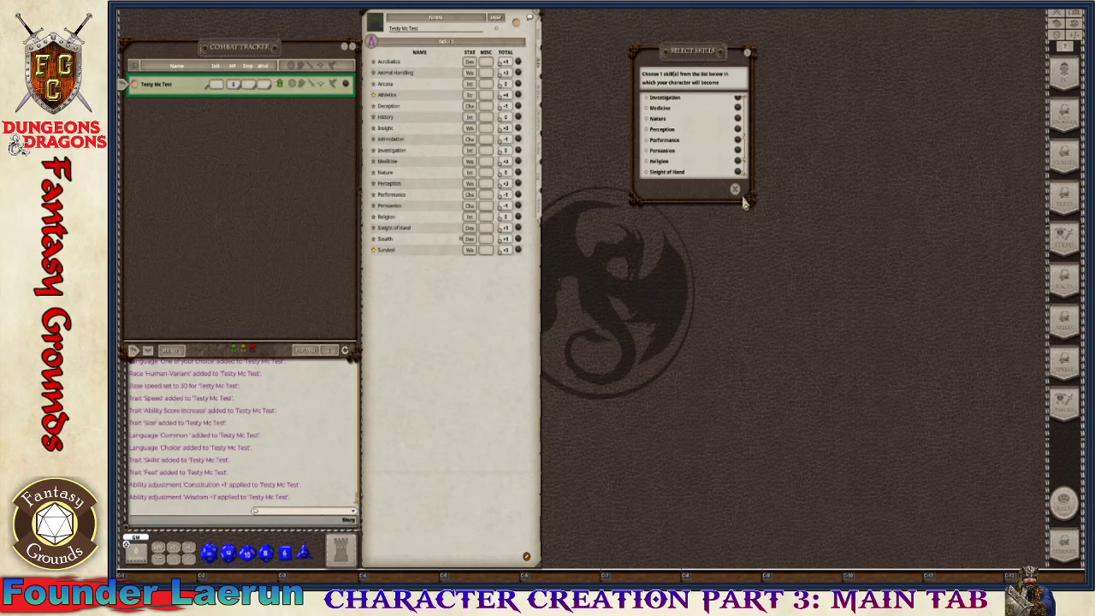
scroll(688, 137, "up", 4)
scroll(685, 141, "up", 1)
scroll(681, 139, "down", 5)
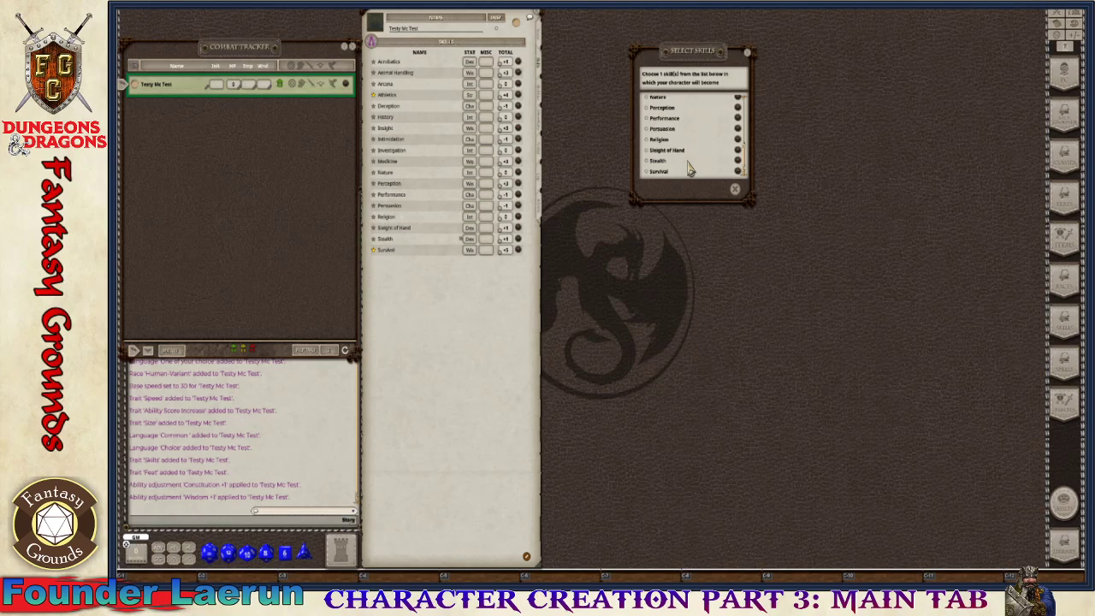
scroll(687, 167, "up", 1)
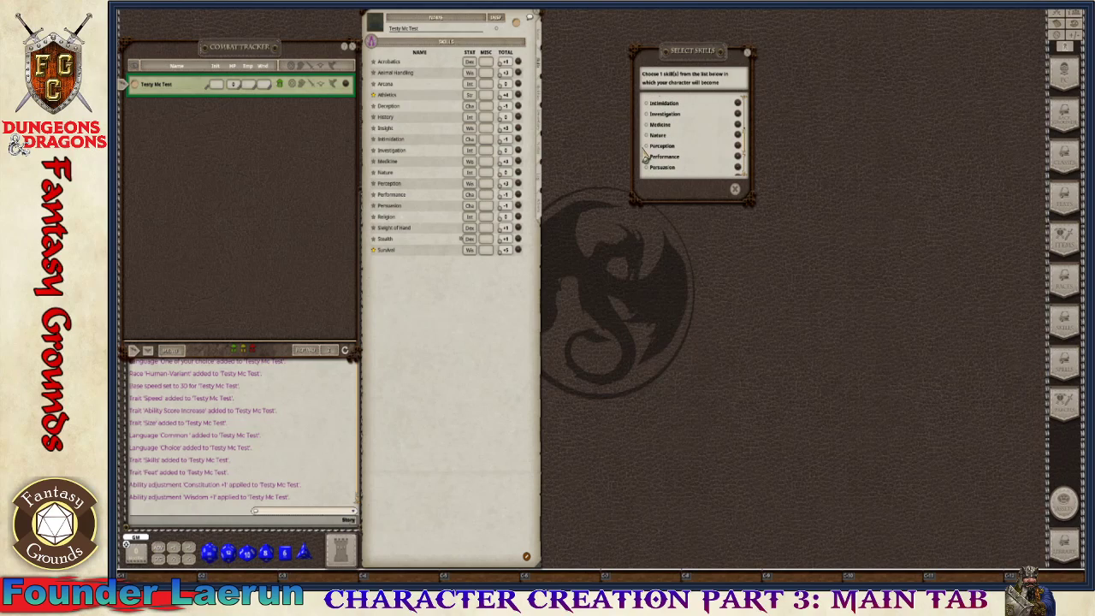
scroll(682, 154, "up", 3)
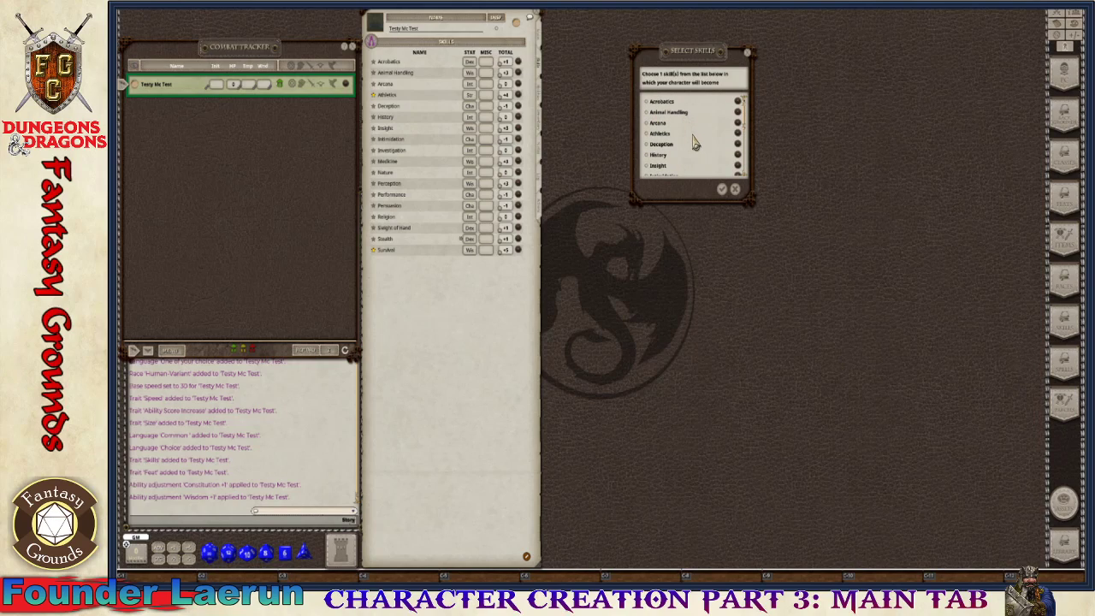
scroll(695, 144, "down", 3)
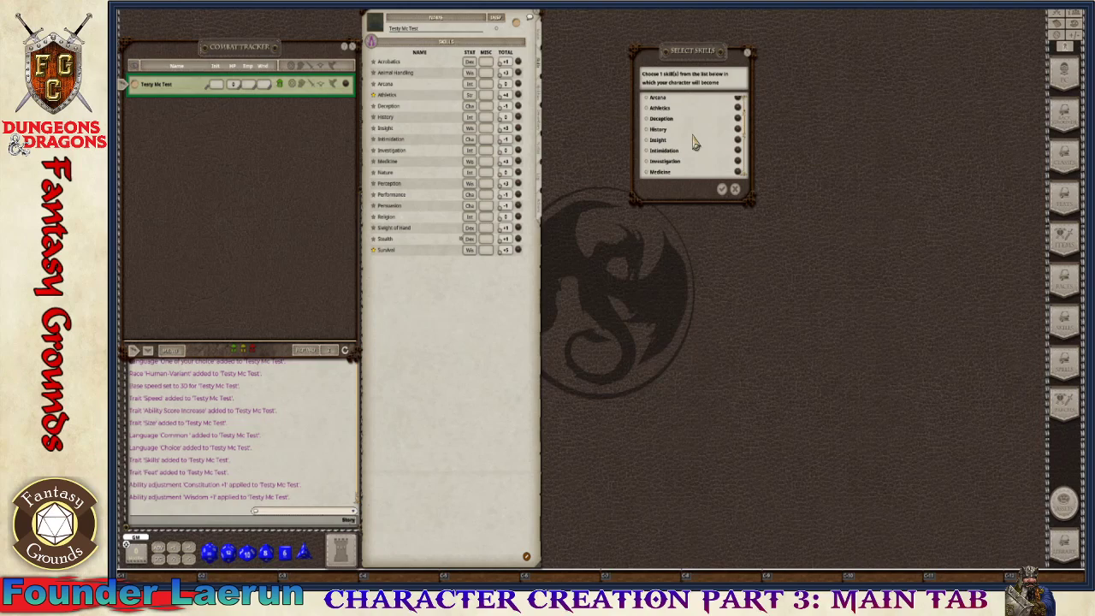
scroll(695, 143, "down", 3)
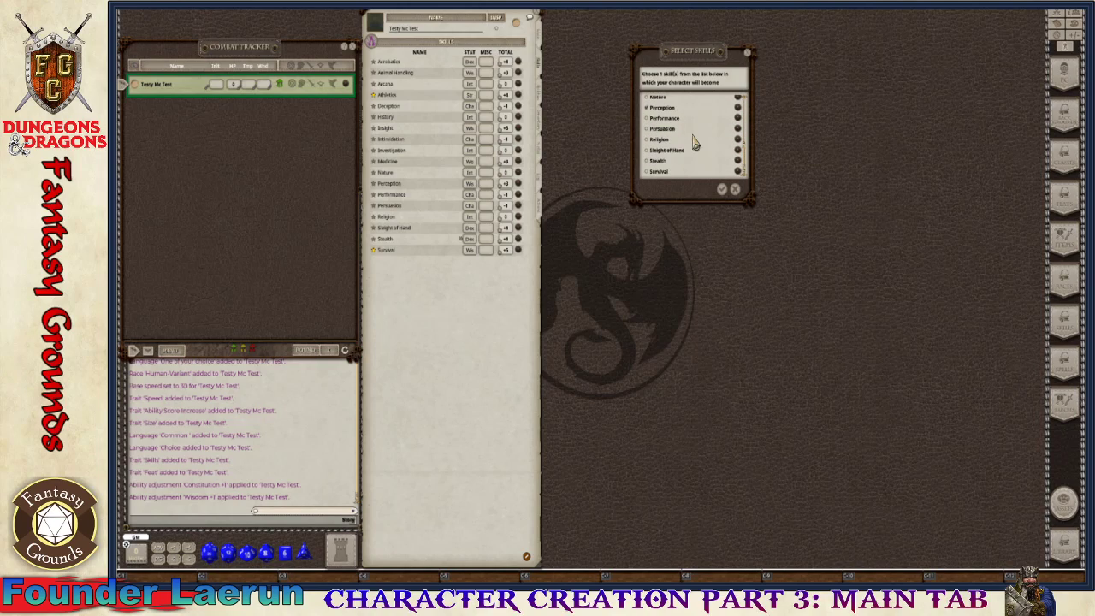
scroll(695, 144, "up", 2)
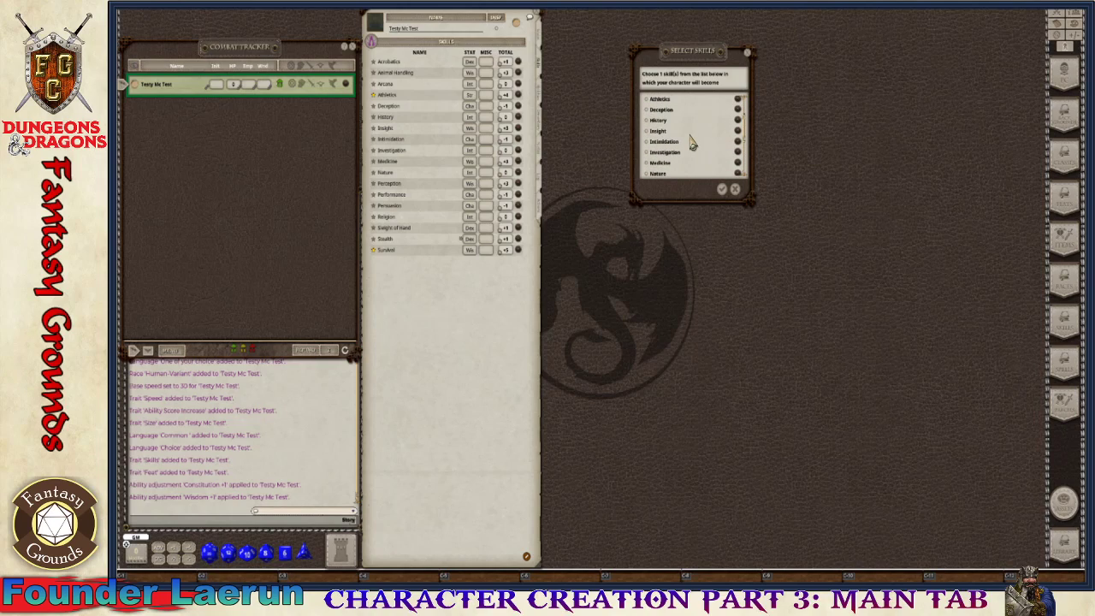
scroll(671, 141, "up", 1)
scroll(682, 145, "down", 3)
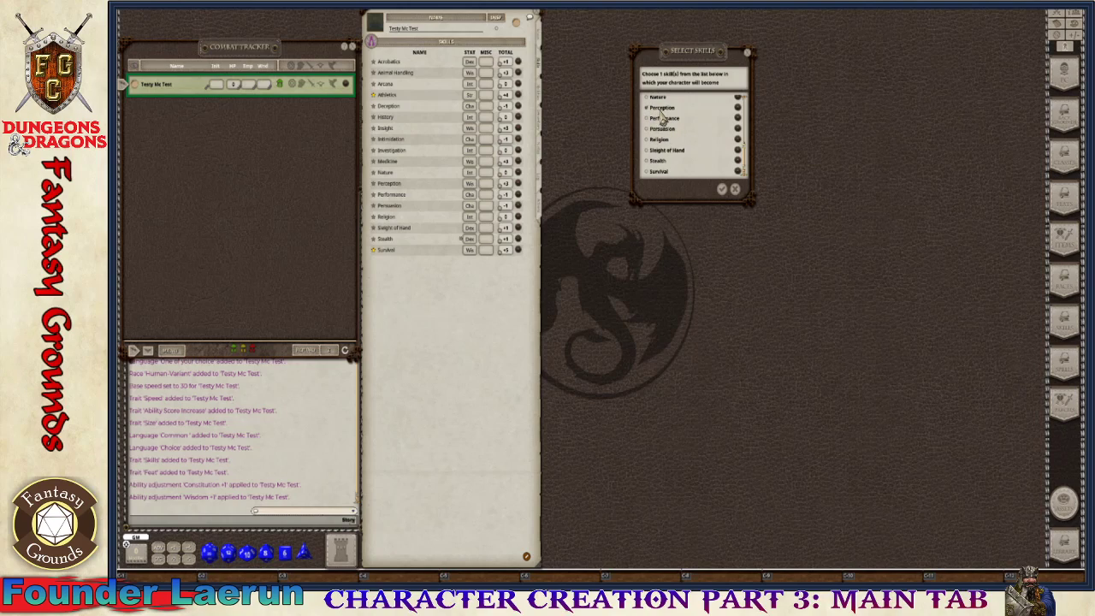
left_click(722, 192)
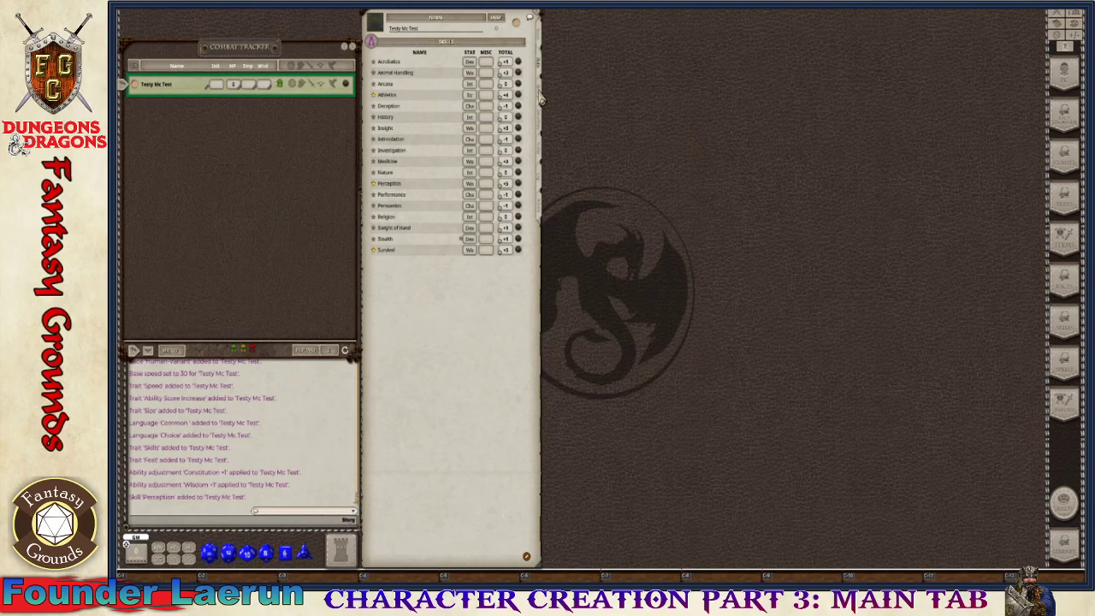
- Open the character's Class & Level window beside the sheet, then open the Classes list, move it clear and enlarge it
left_click(541, 53)
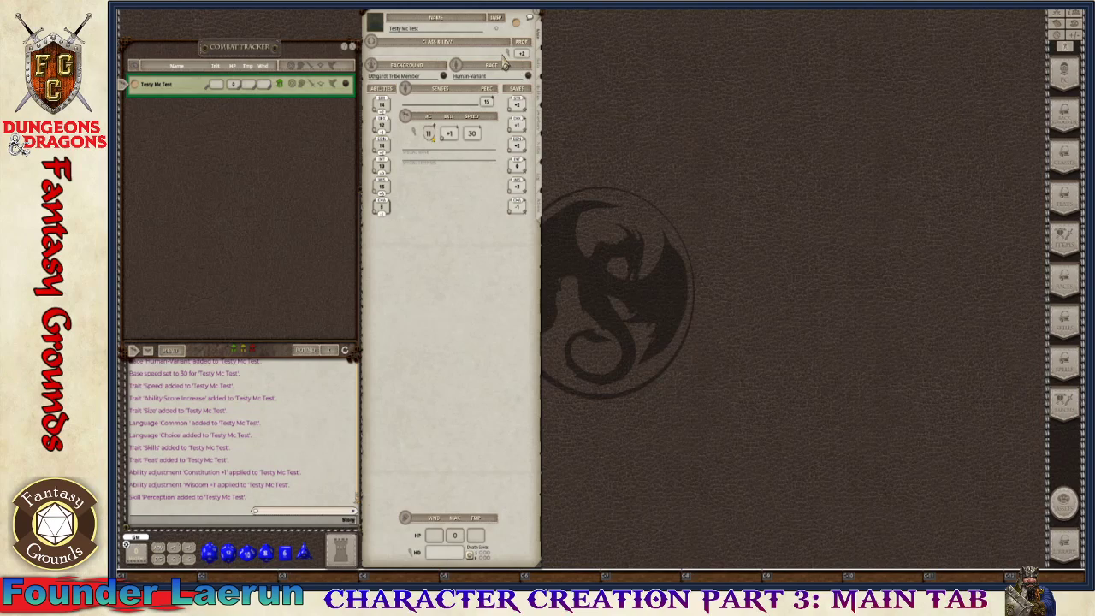
double_click(508, 53)
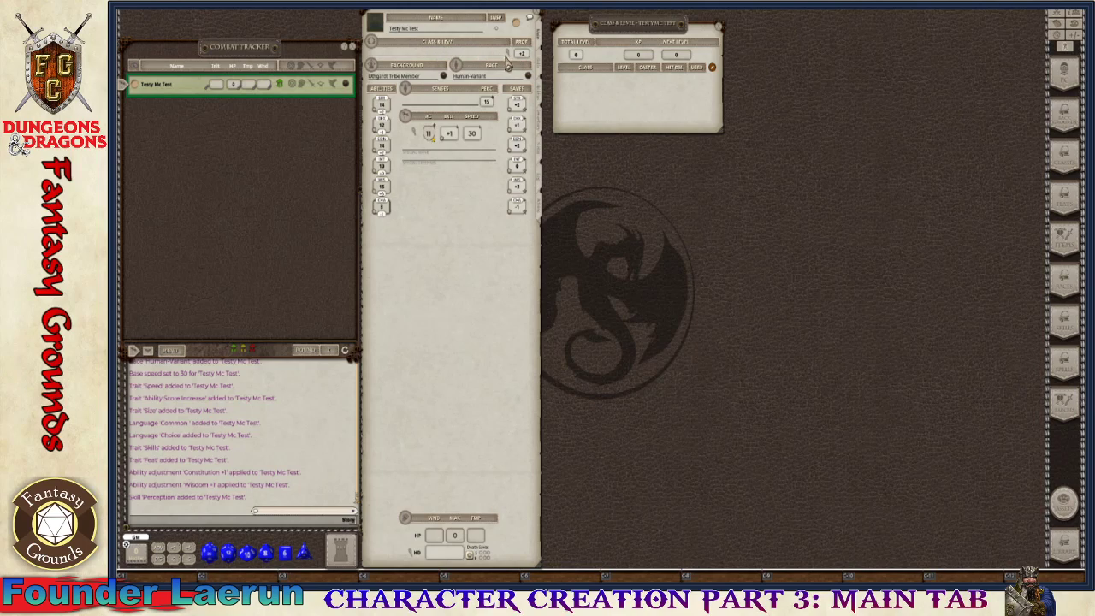
mouse_move(629, 39)
left_mouse_down()
mouse_move(608, 27)
mouse_move(622, 34)
left_mouse_up()
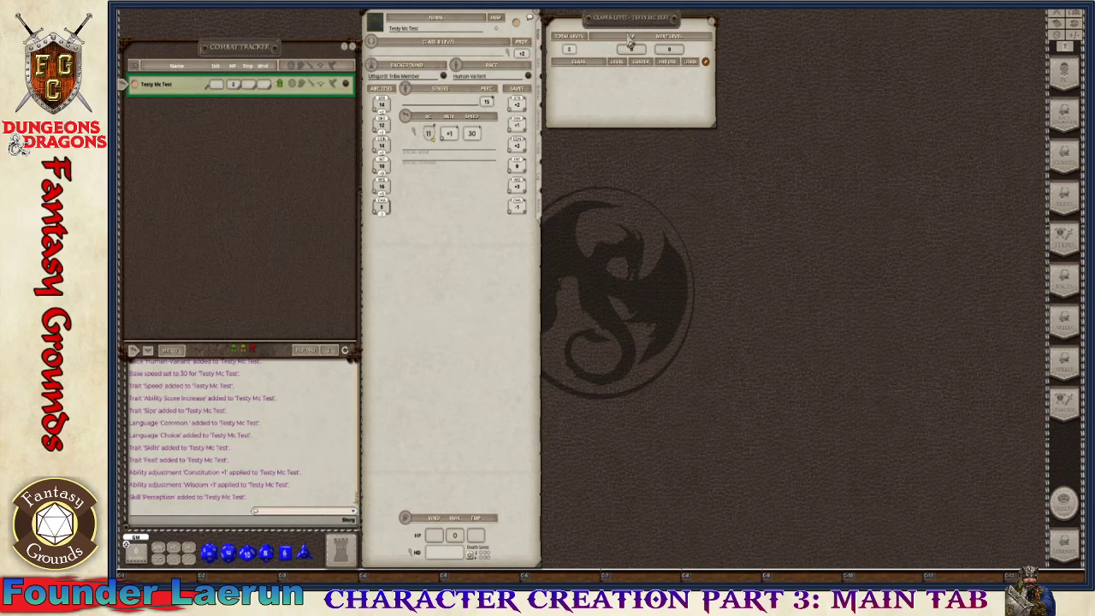
left_click(1067, 160)
left_click_drag(623, 227, 845, 70)
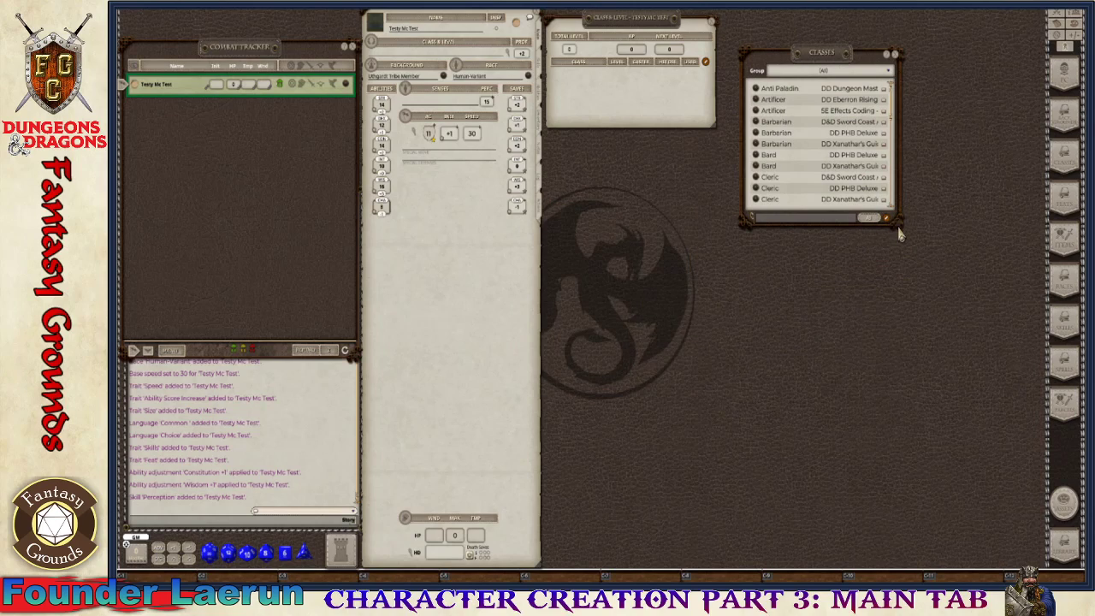
left_click_drag(892, 221, 960, 346)
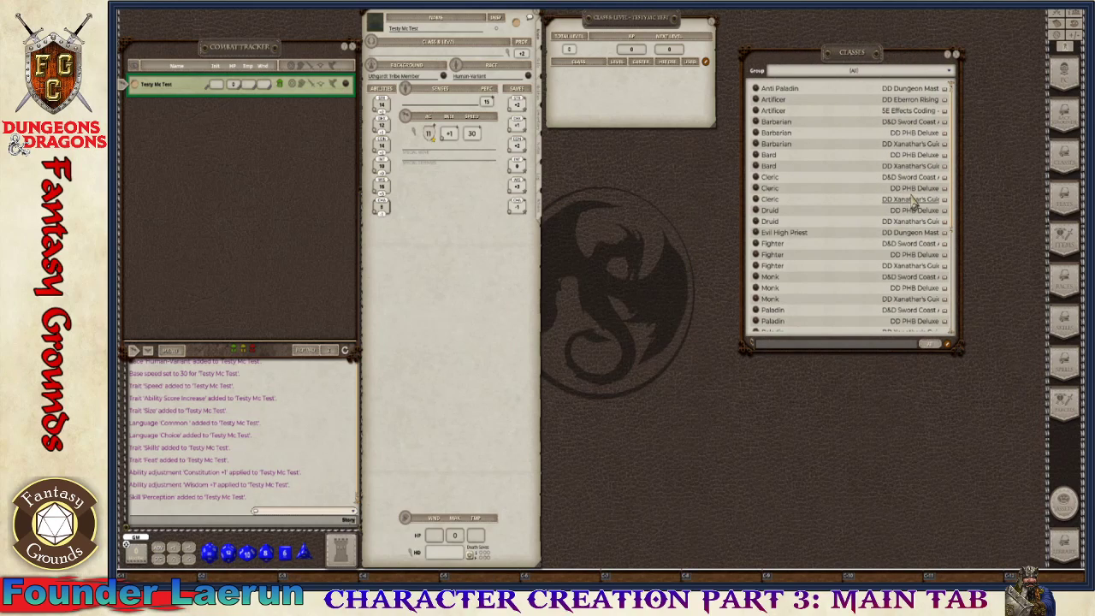
- Filter the Classes list to the DD PHB Deluxe group, add Cleric to the character's Class & Level window and close the list
left_click(911, 74)
scroll(889, 99, "down", 2)
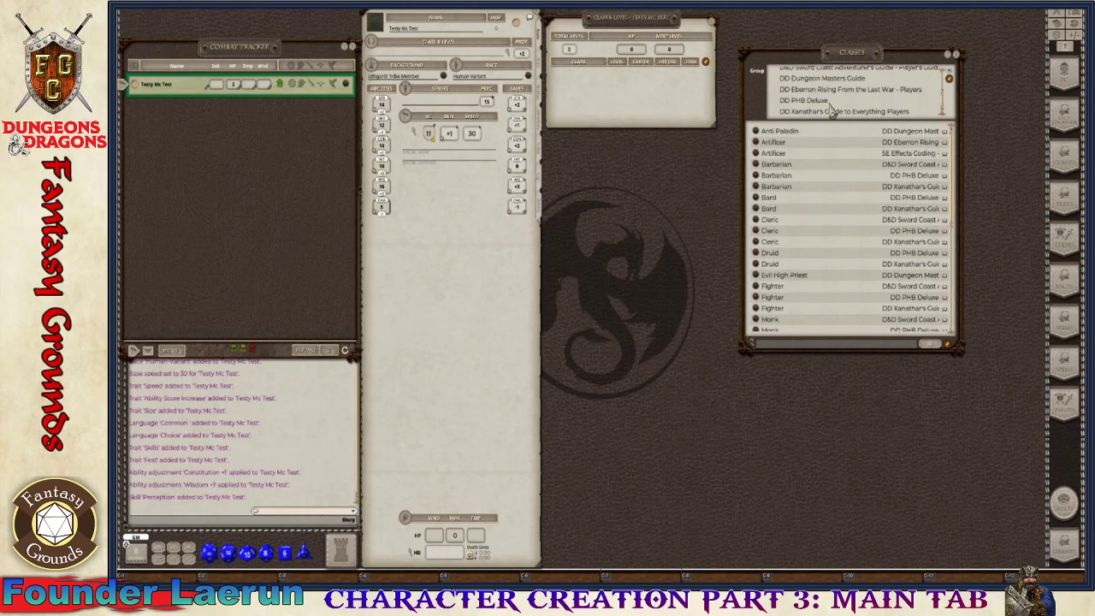
left_click(818, 100)
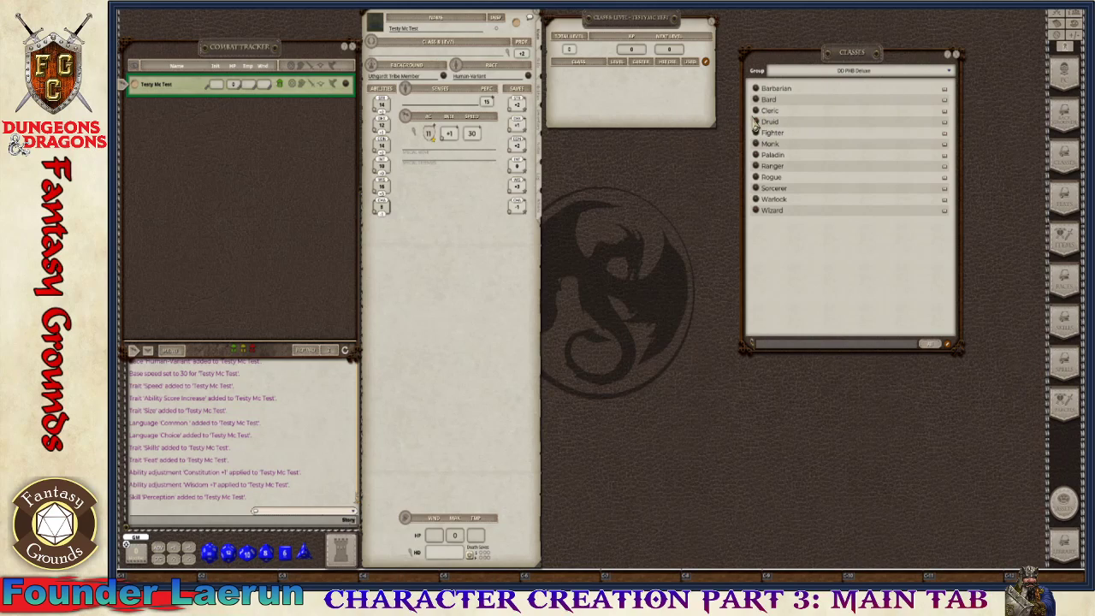
left_click_drag(591, 98, 595, 101)
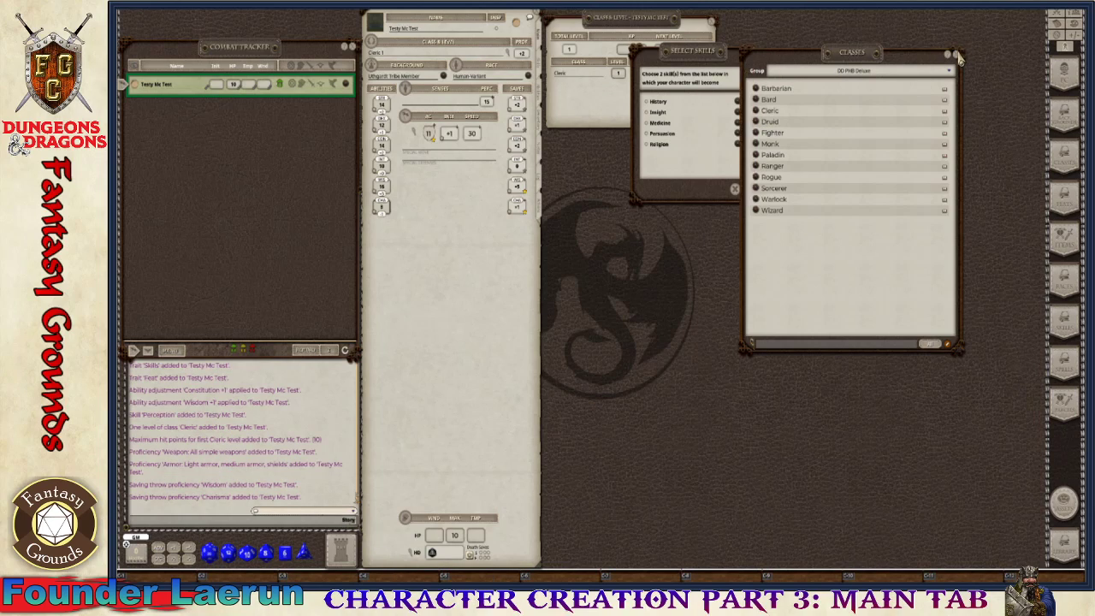
left_click(957, 54)
- Move the skill selection clear, check the character's skills, and choose History and Medicine as the two Cleric skill proficiencies
left_click_drag(702, 62, 808, 47)
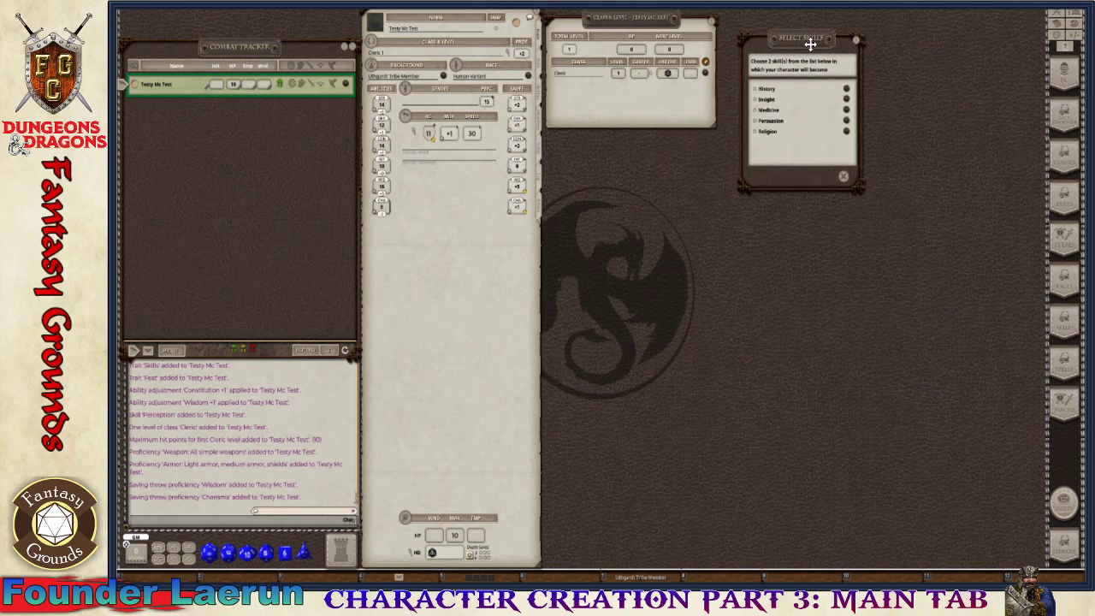
left_click(540, 73)
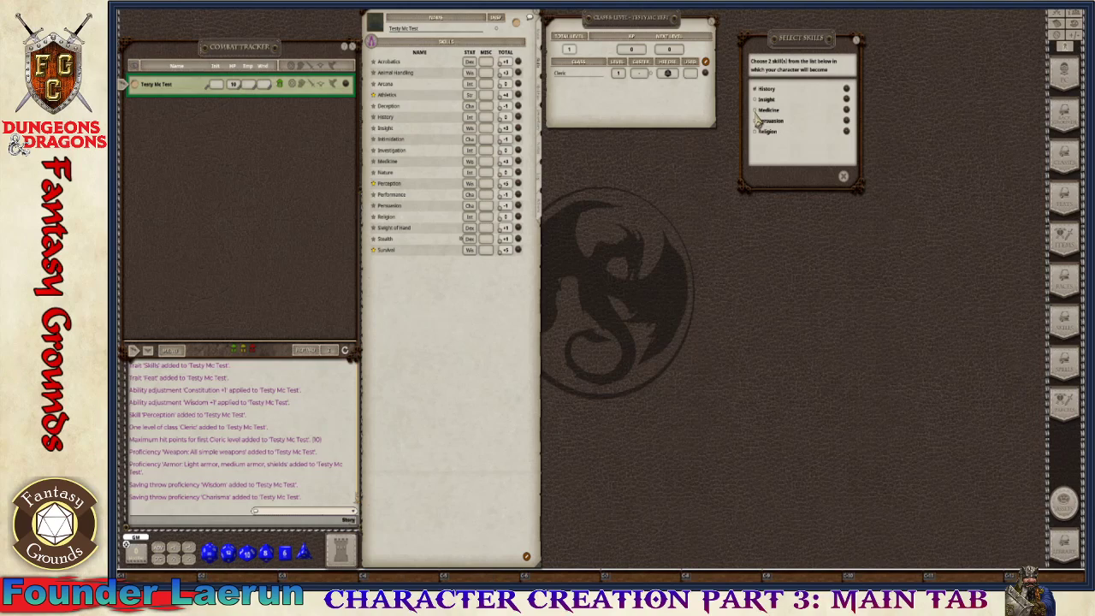
left_click(757, 110)
left_click(830, 177)
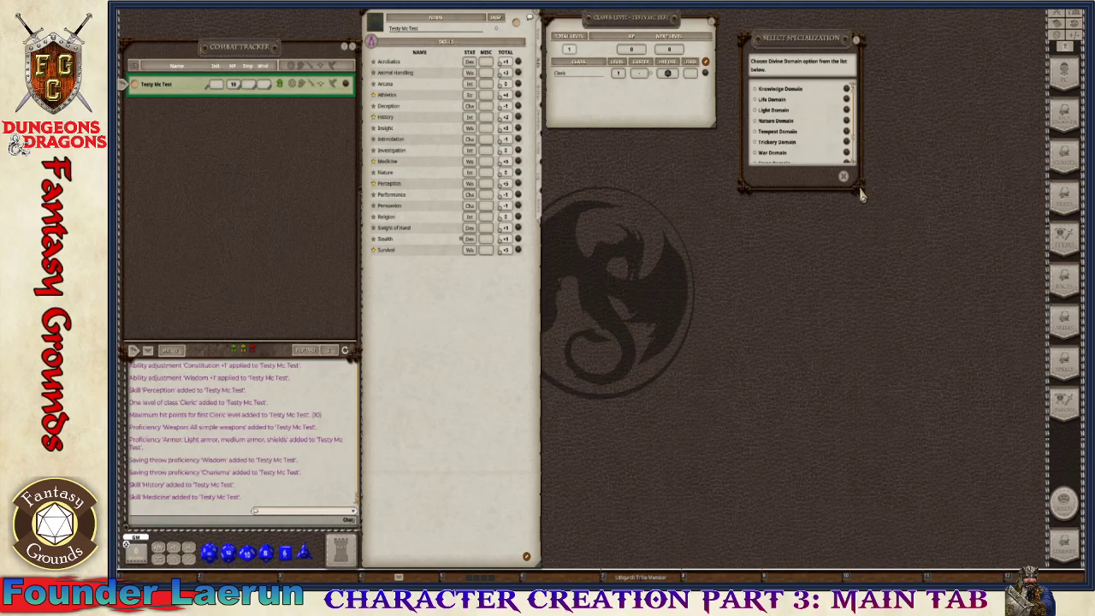
- Review the Divine Domain options and confirm War Domain as the Cleric's specialization
scroll(795, 128, "down", 2)
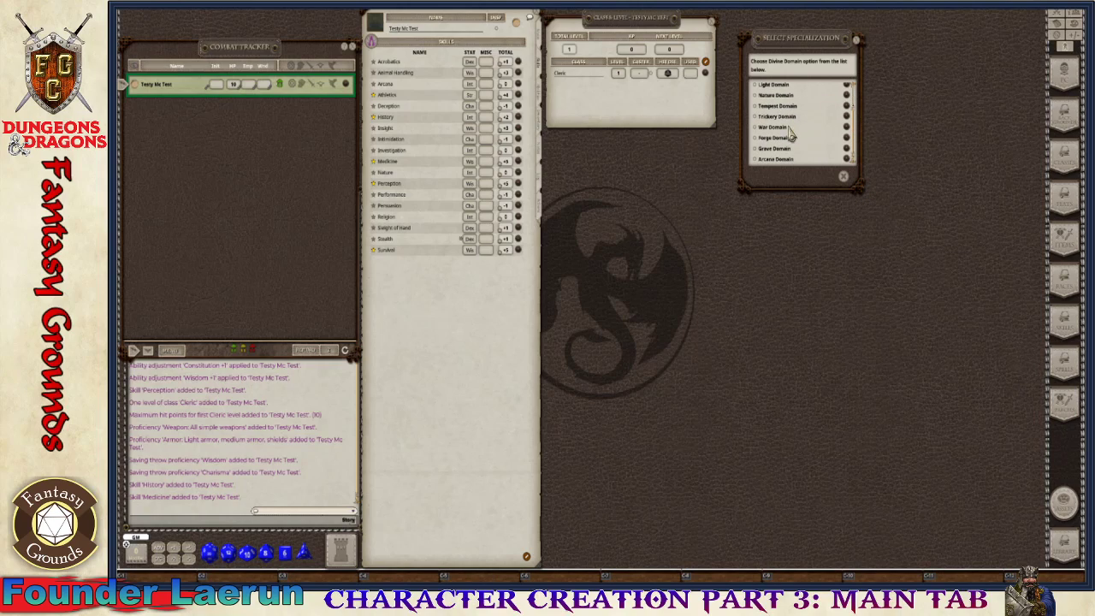
left_click(755, 128)
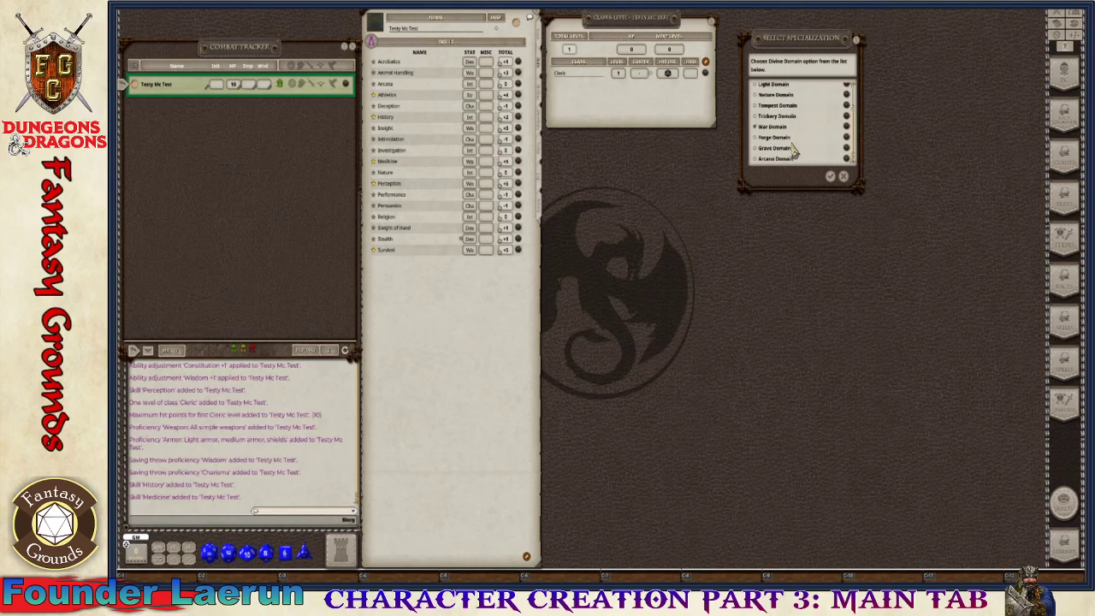
scroll(794, 151, "up", 2)
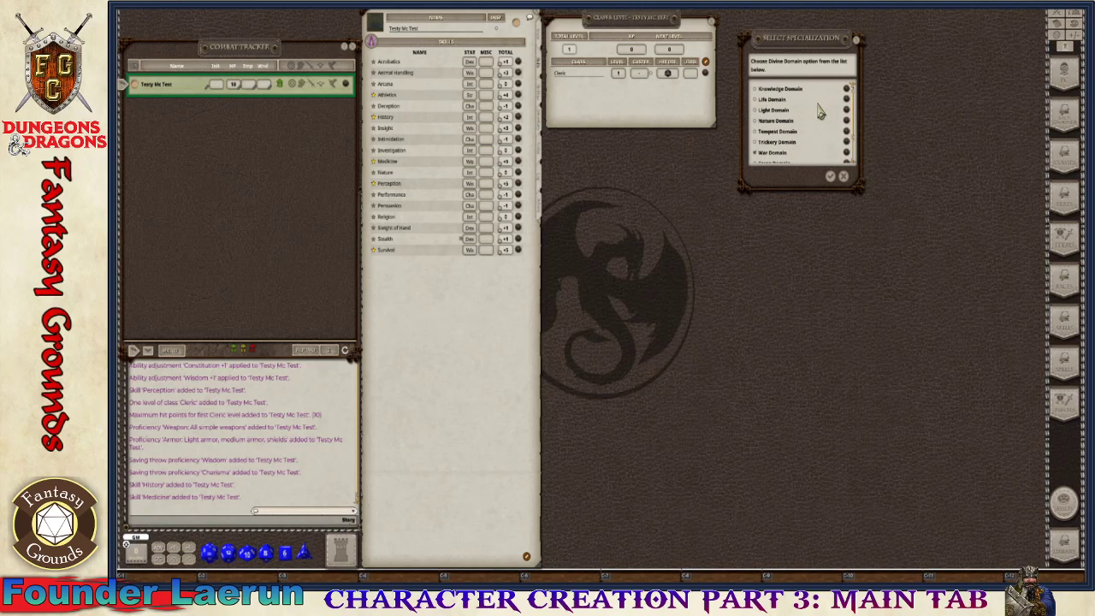
scroll(823, 142, "down", 1)
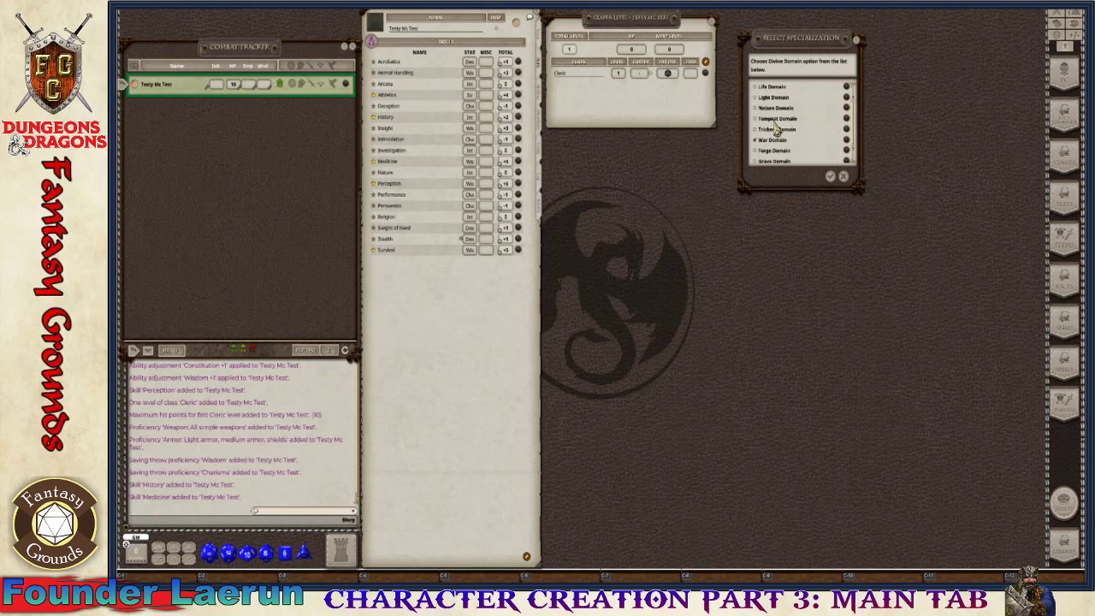
scroll(787, 163, "down", 1)
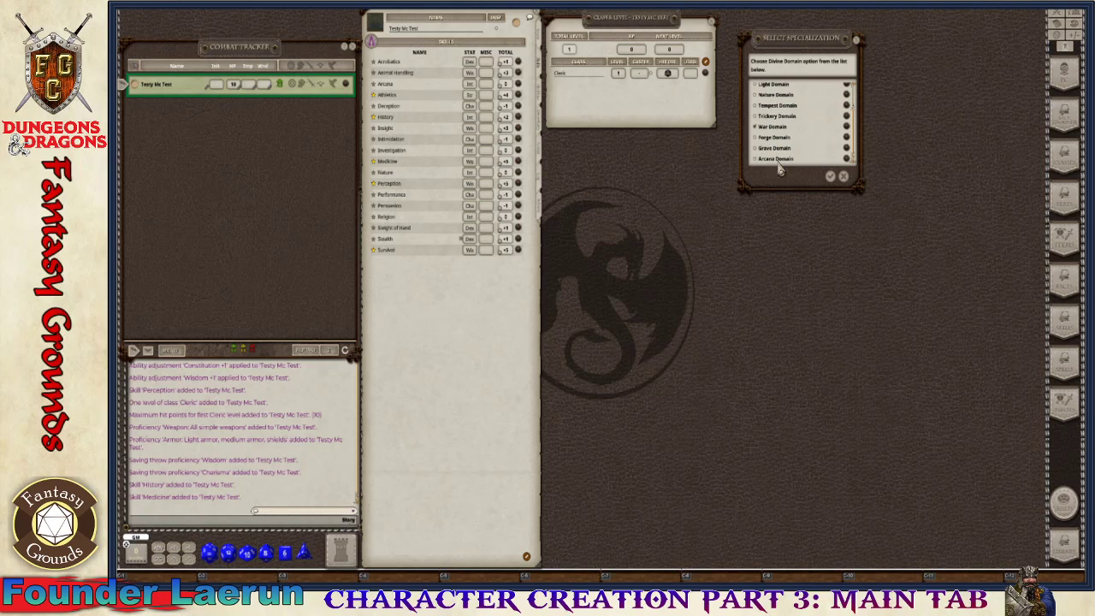
left_click(831, 181)
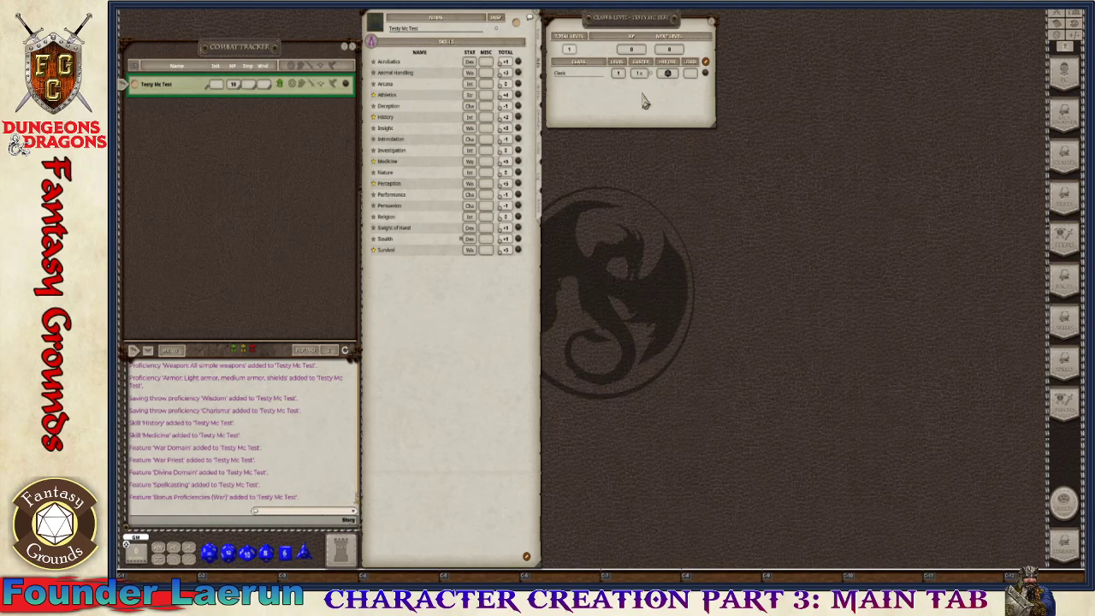
- Check the character's main page and skill proficiencies after adding the Cleric level, ending on the main page
left_click(540, 49)
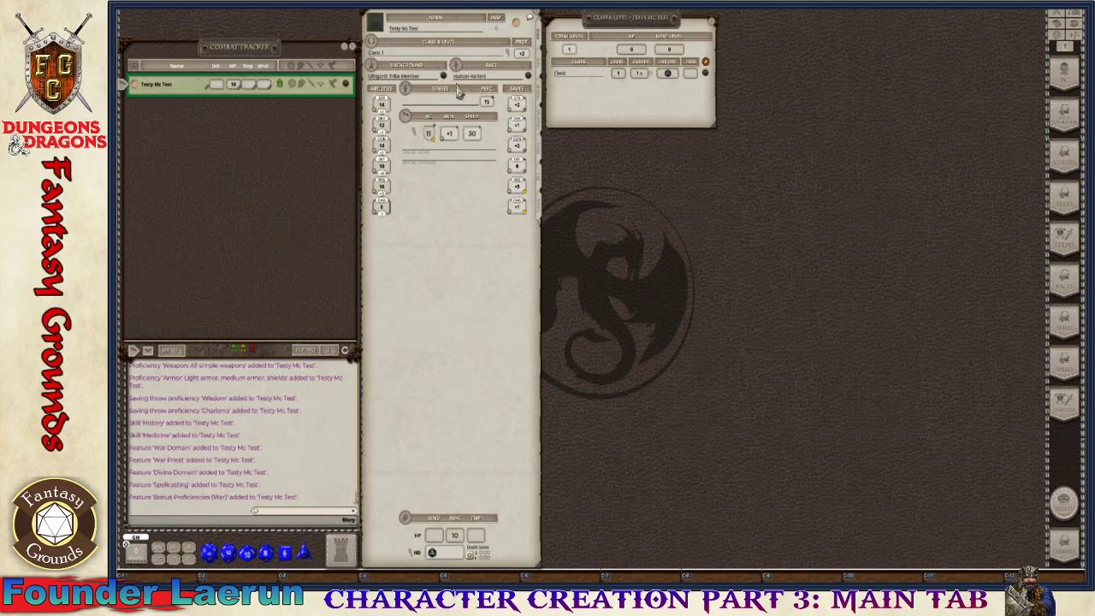
left_click(541, 75)
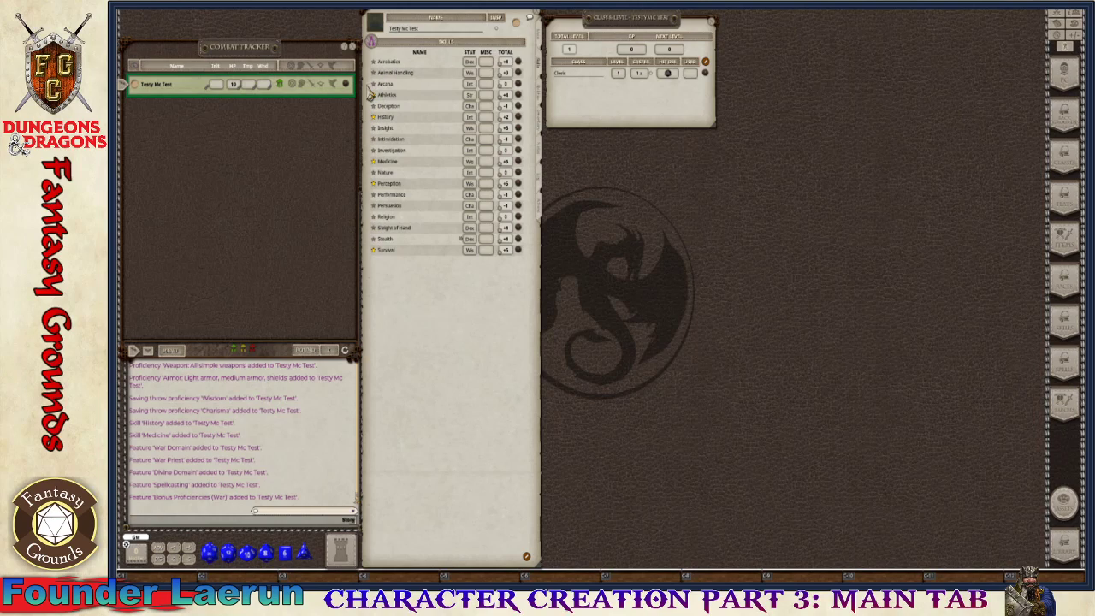
left_click(544, 53)
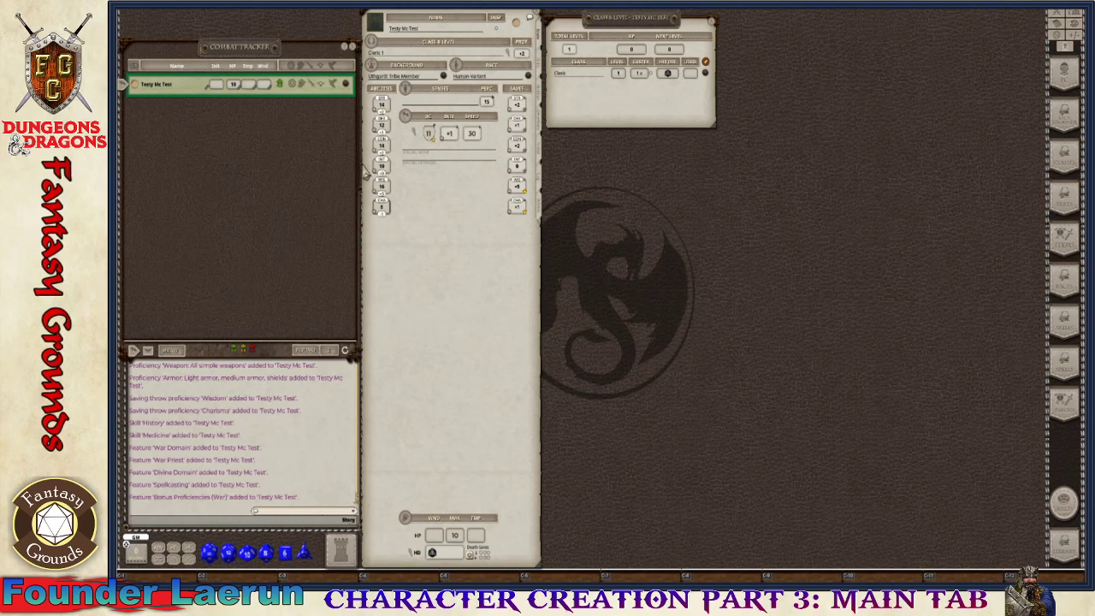
- Open the Cleric class record from the Class & Level window, reposition and enlarge it for reading, and close it
left_click(704, 74)
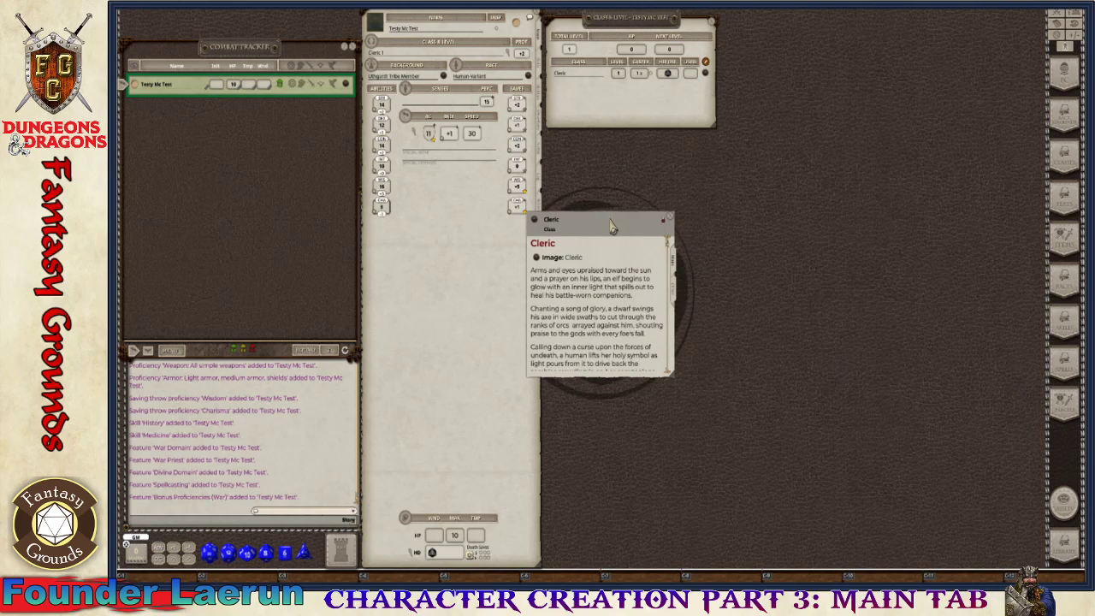
left_click_drag(620, 225, 828, 66)
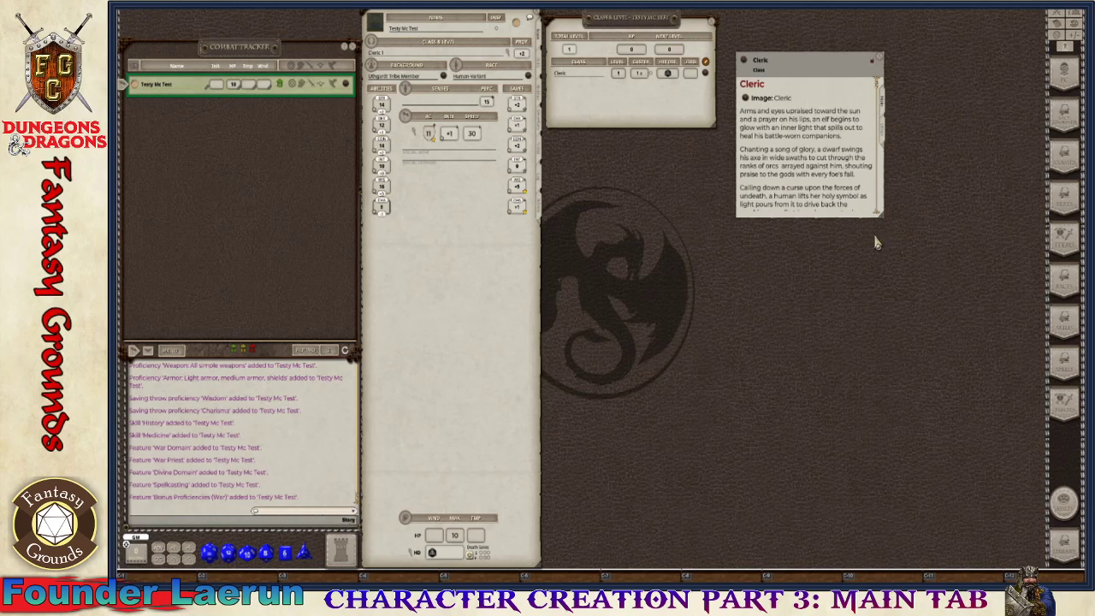
left_click_drag(885, 222, 905, 396)
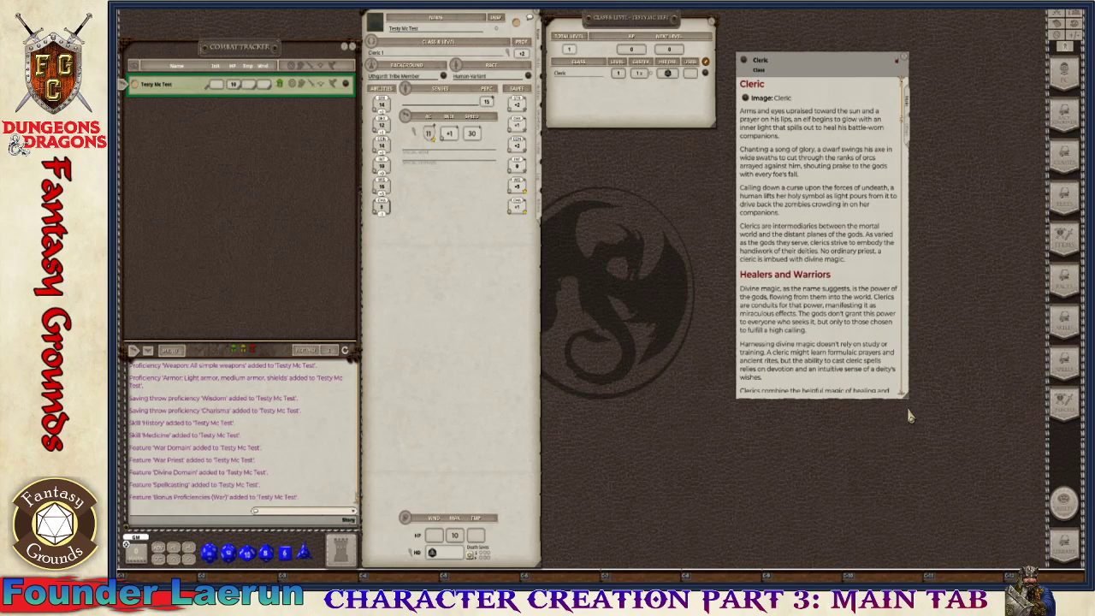
left_click_drag(903, 64, 899, 105)
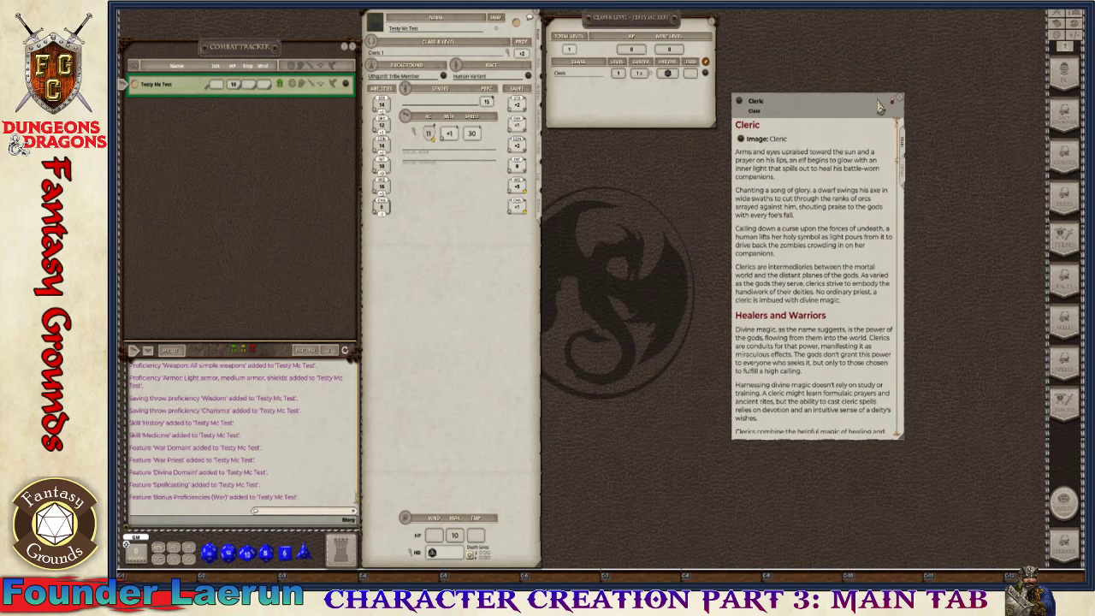
left_click(892, 102)
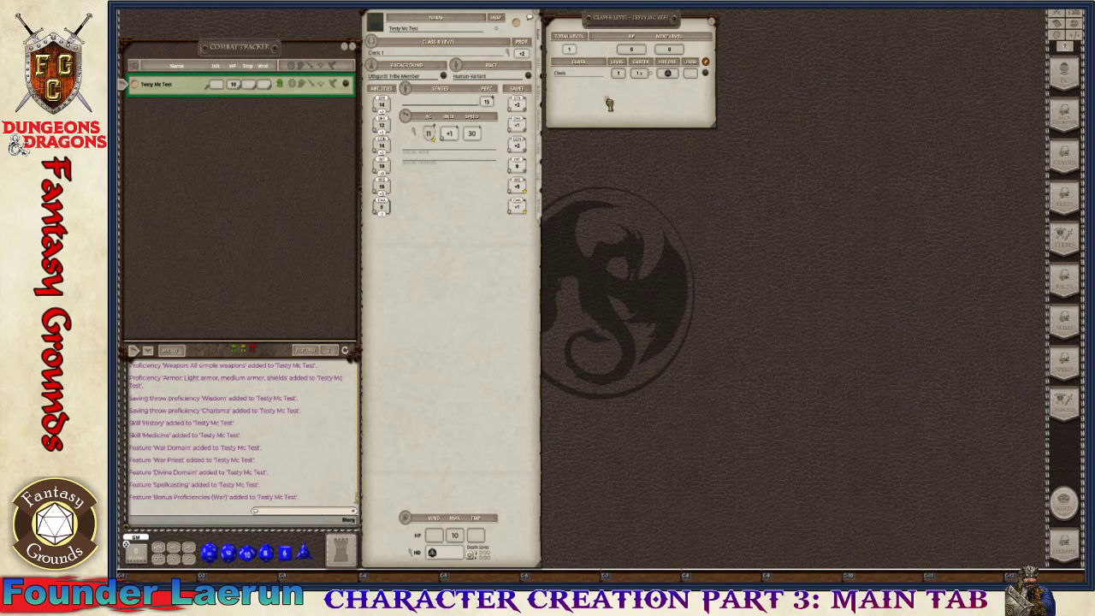
- Add a second Cleric level to the character's class list and check the skills and abilities pages of the sheet
left_click_drag(612, 100, 611, 101)
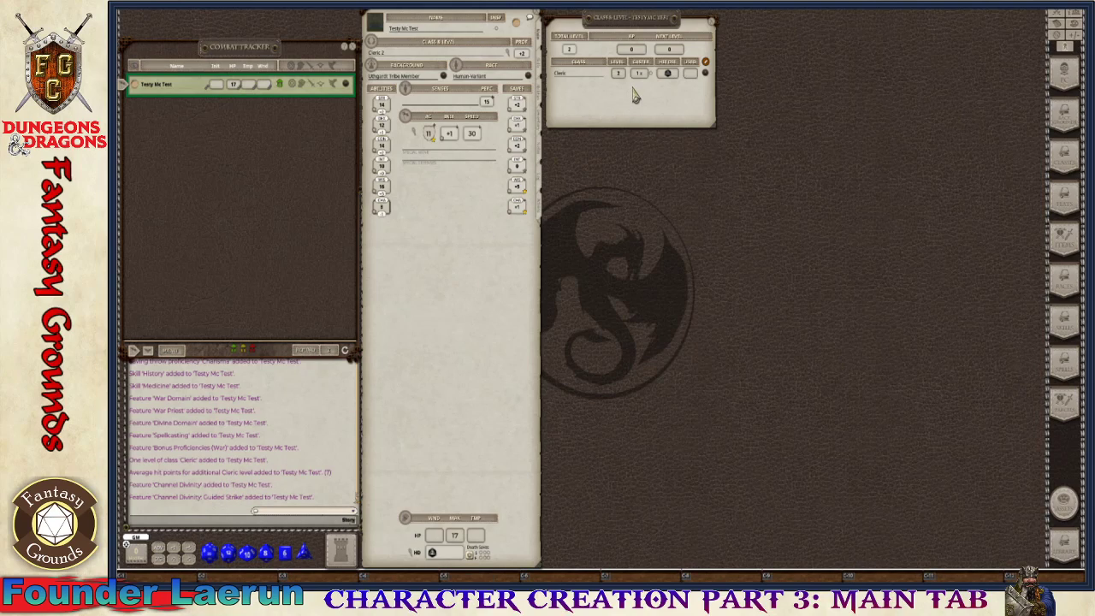
left_click(539, 77)
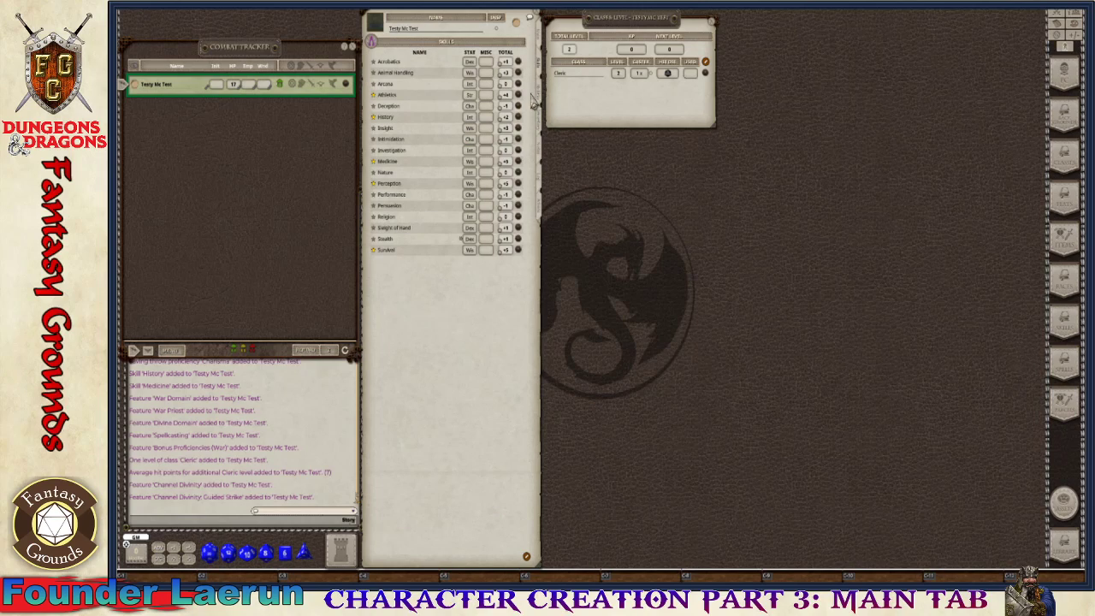
left_click(537, 101)
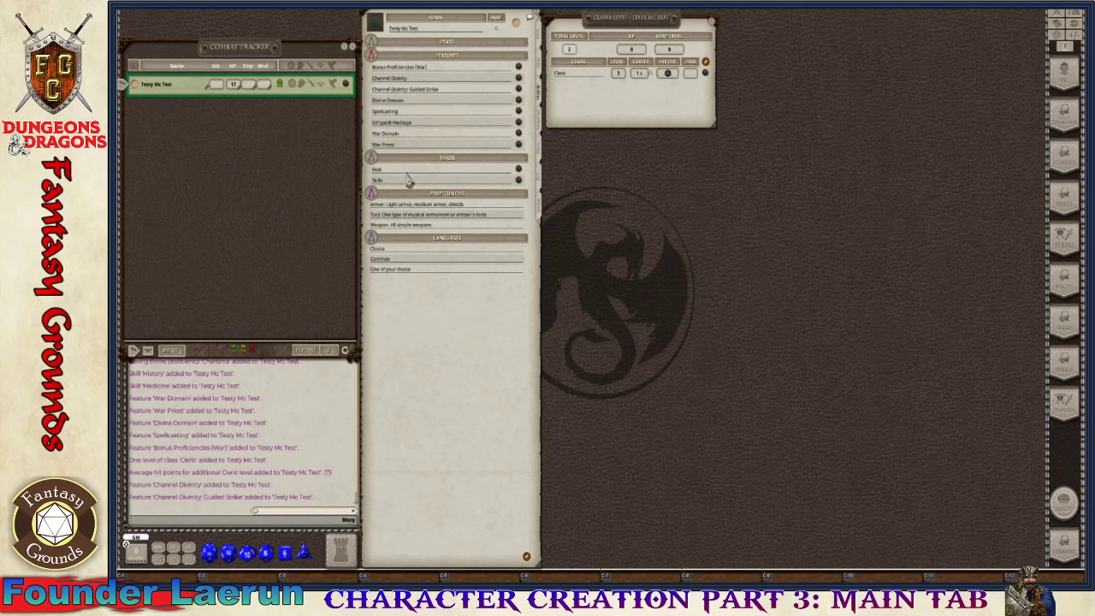
left_click(538, 76)
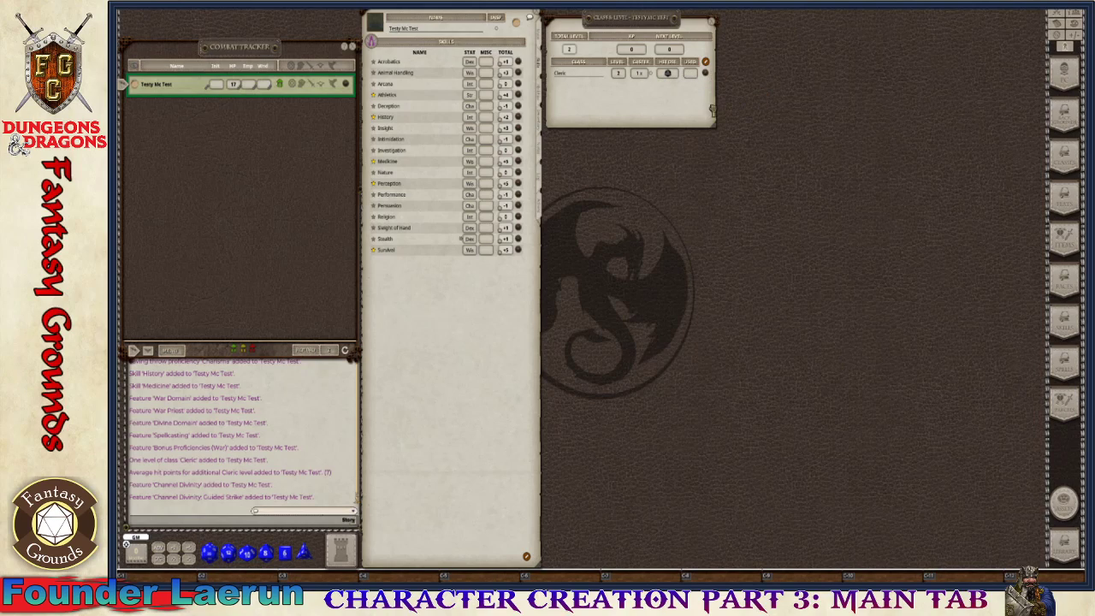
- Add a third Cleric level and check the main, skills and abilities pages, ending on the main page
left_click_drag(629, 104, 631, 106)
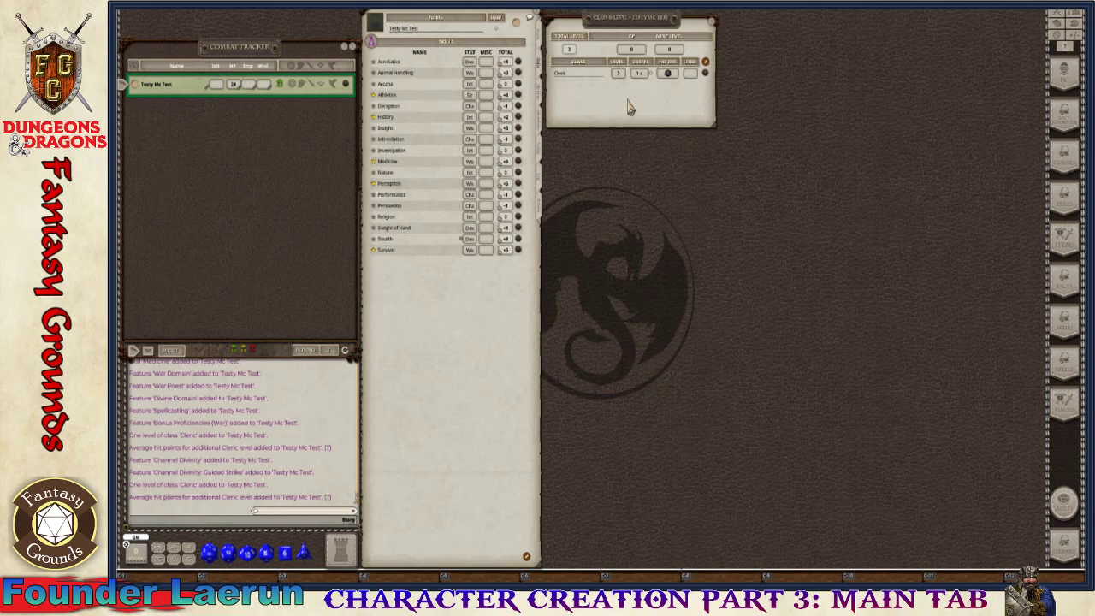
left_click(540, 49)
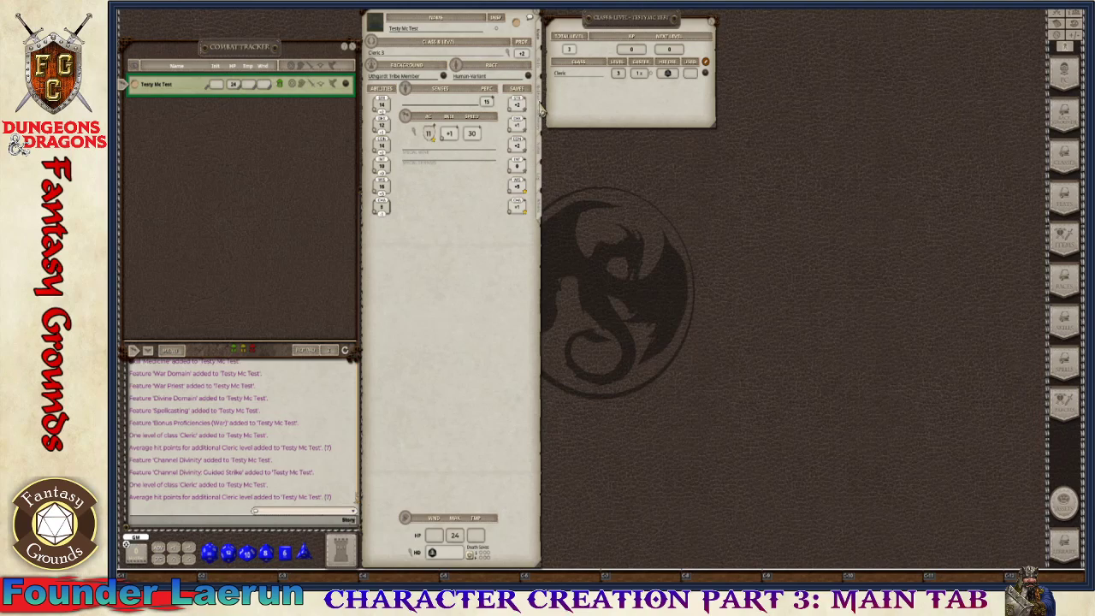
left_click(542, 68)
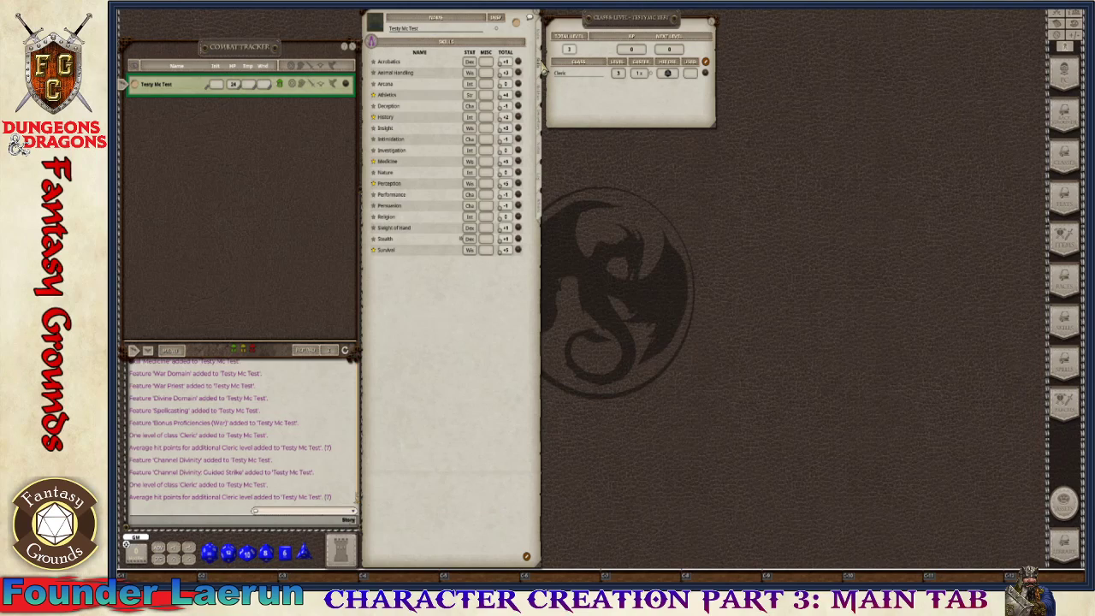
left_click(541, 101)
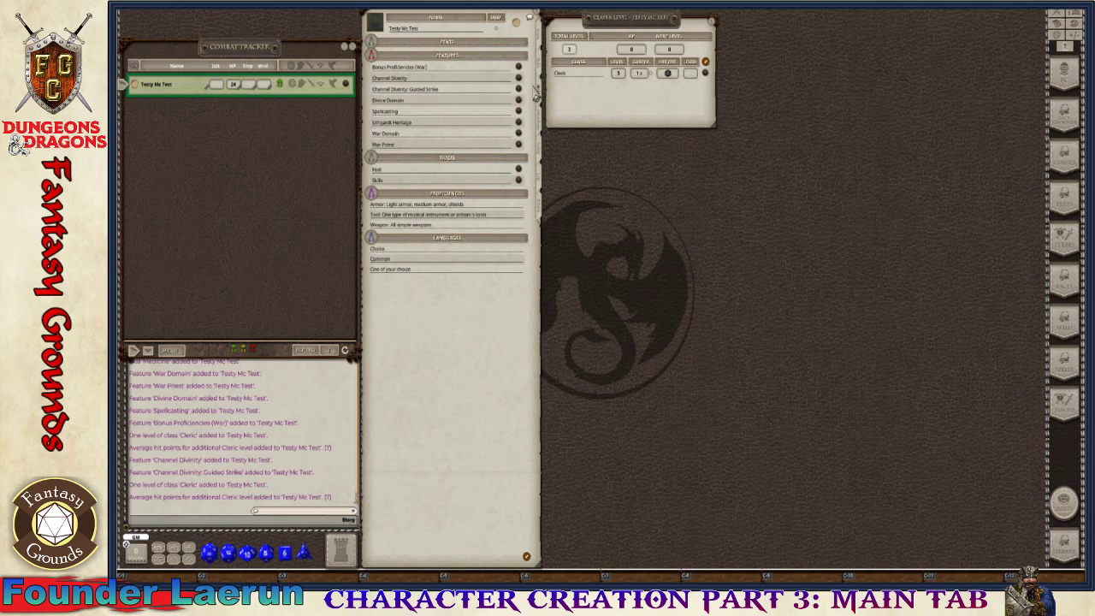
left_click(541, 49)
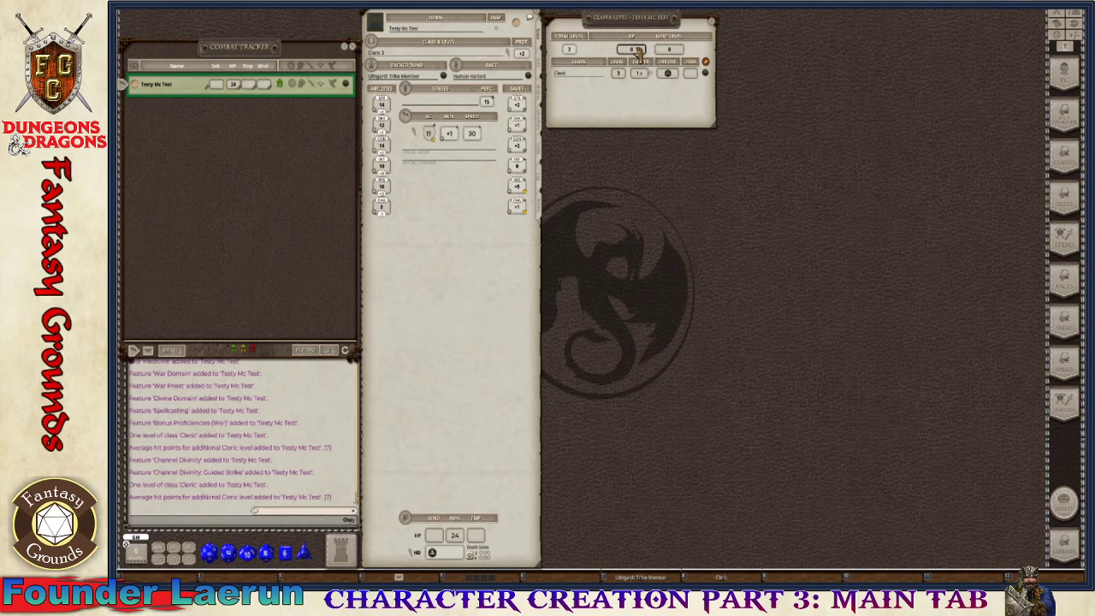
- Set the character's XP to 900 and the next-level XP to 2700, and close the Class & Level window
key("ctrl")
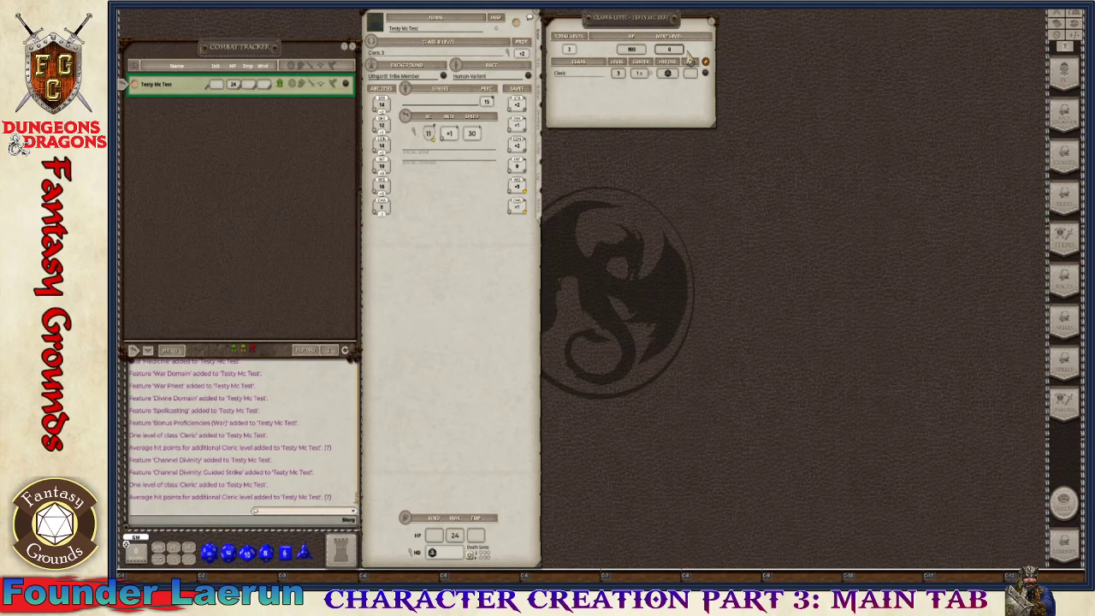
key("ctrl")
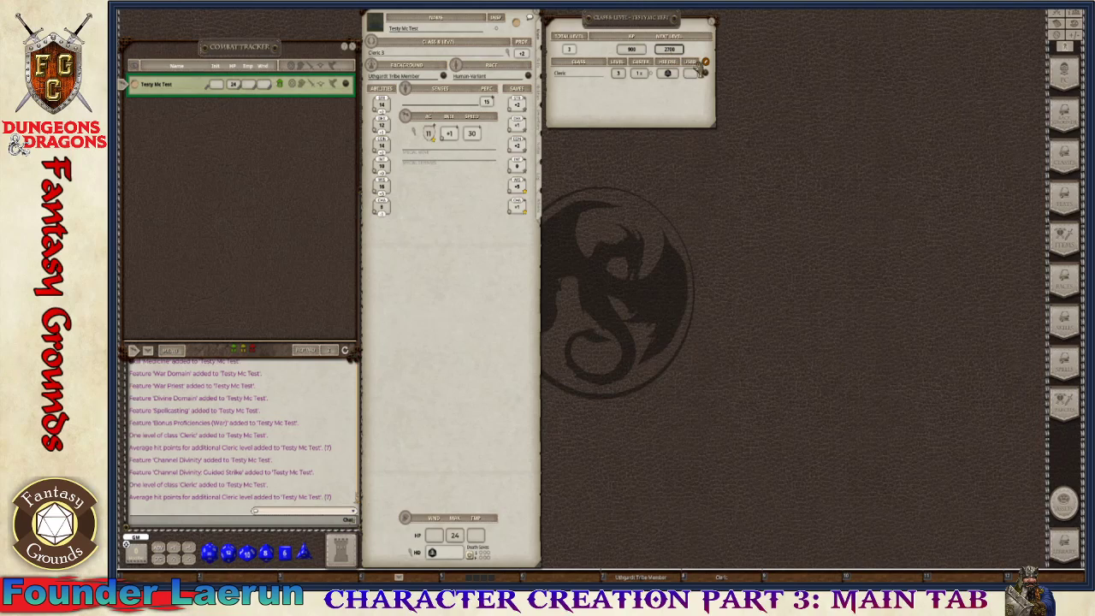
key("ctrl")
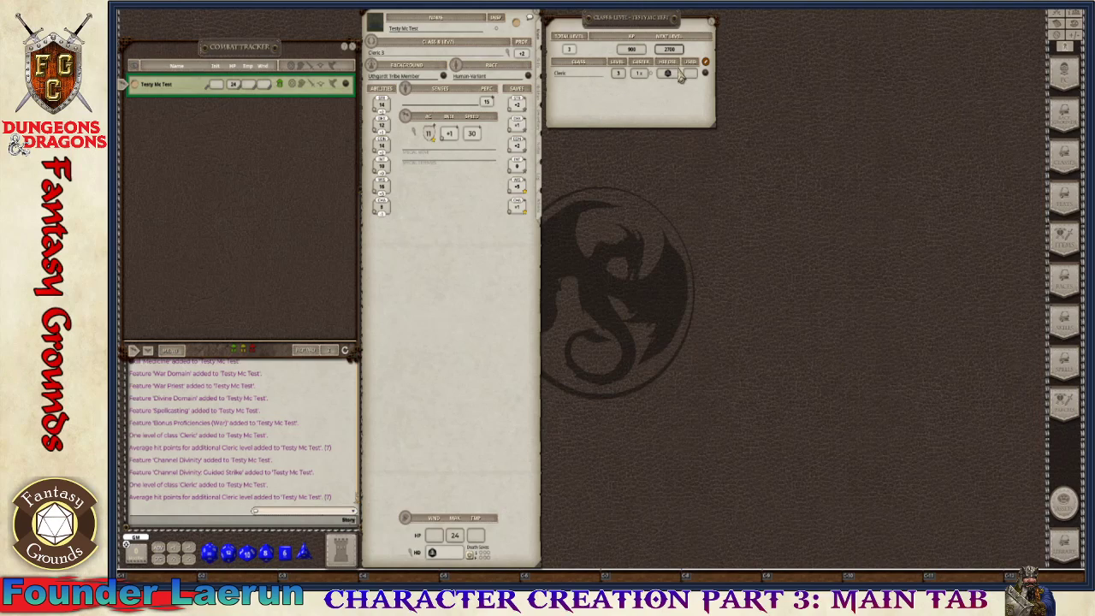
left_click(712, 26)
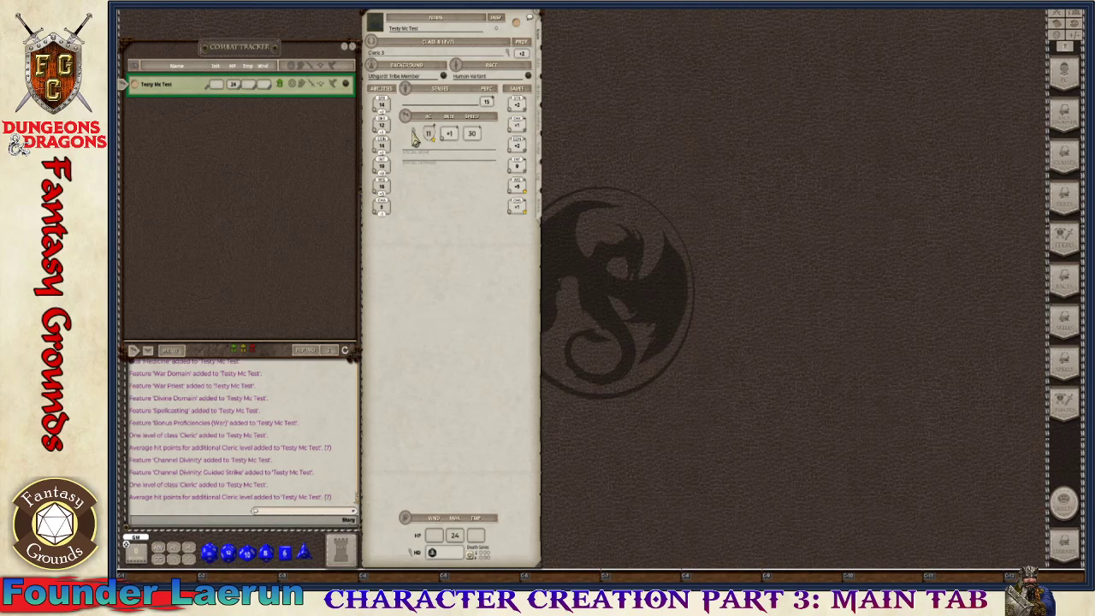
- Inspect the initiative, speed and armor calculation window, close it, and roll the character's hit die for recovery
left_click(414, 138)
left_click_drag(634, 173, 637, 92)
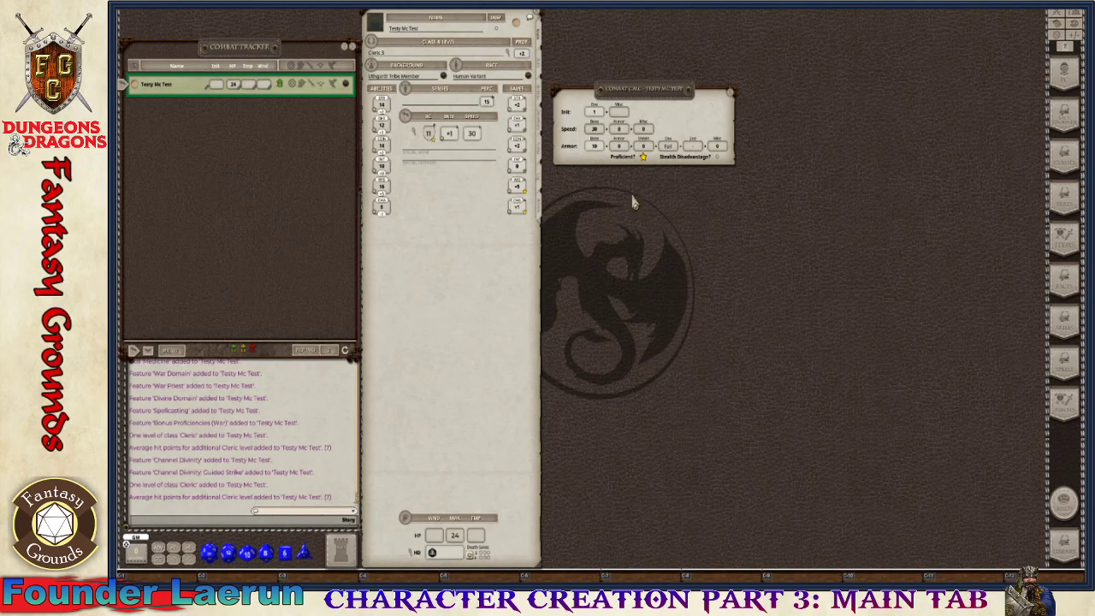
left_click(732, 96)
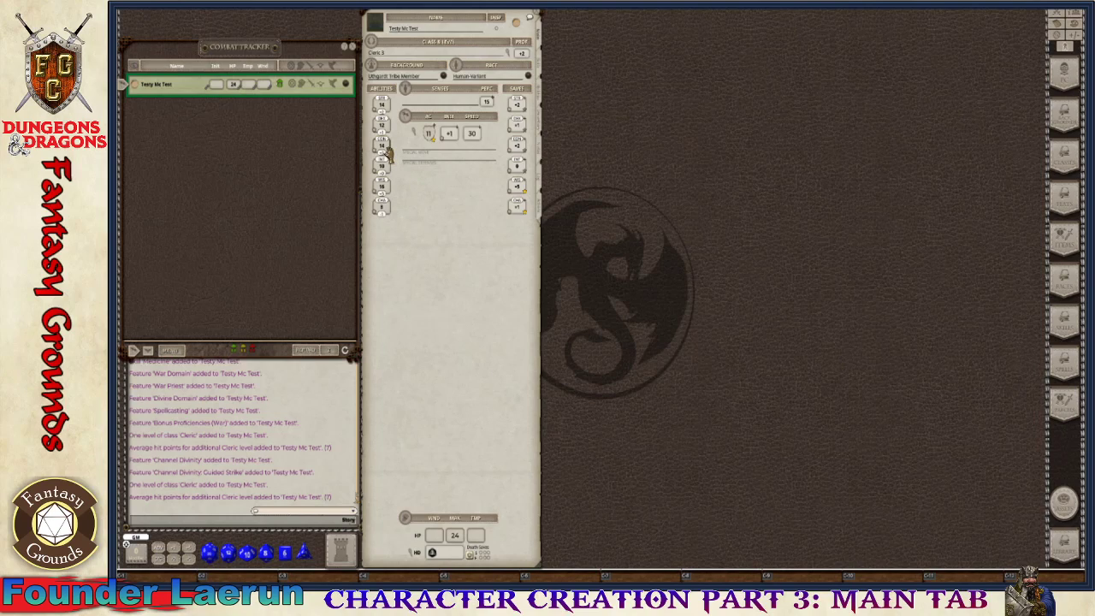
left_click_drag(432, 554, 148, 485)
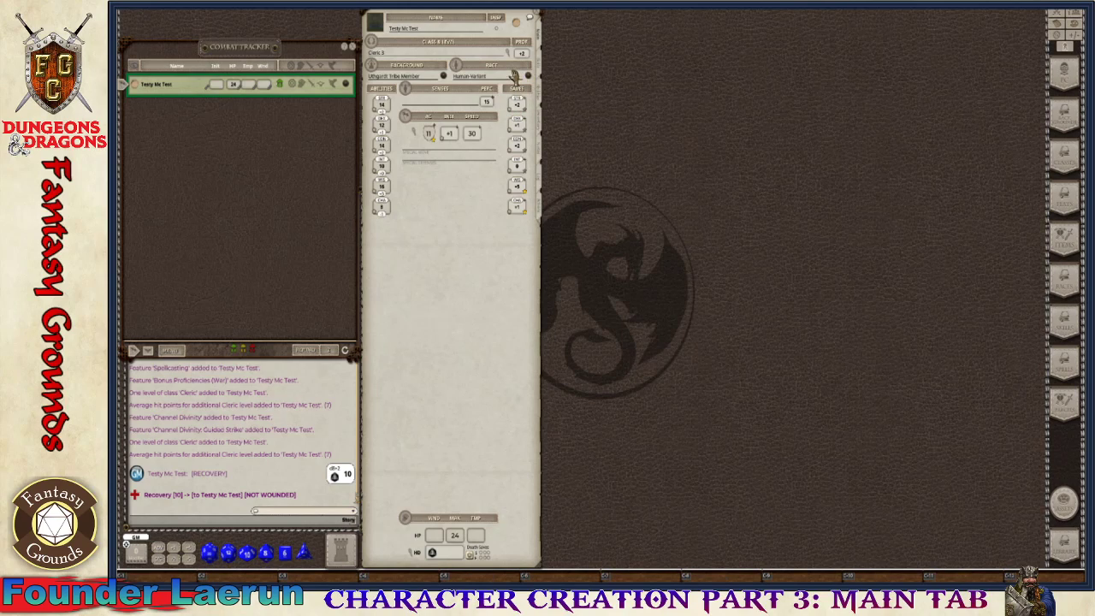
- Review the Uthgardt Tribe Member background record and store the Human-Variant race record as a hotkey, closing both records
left_click(443, 76)
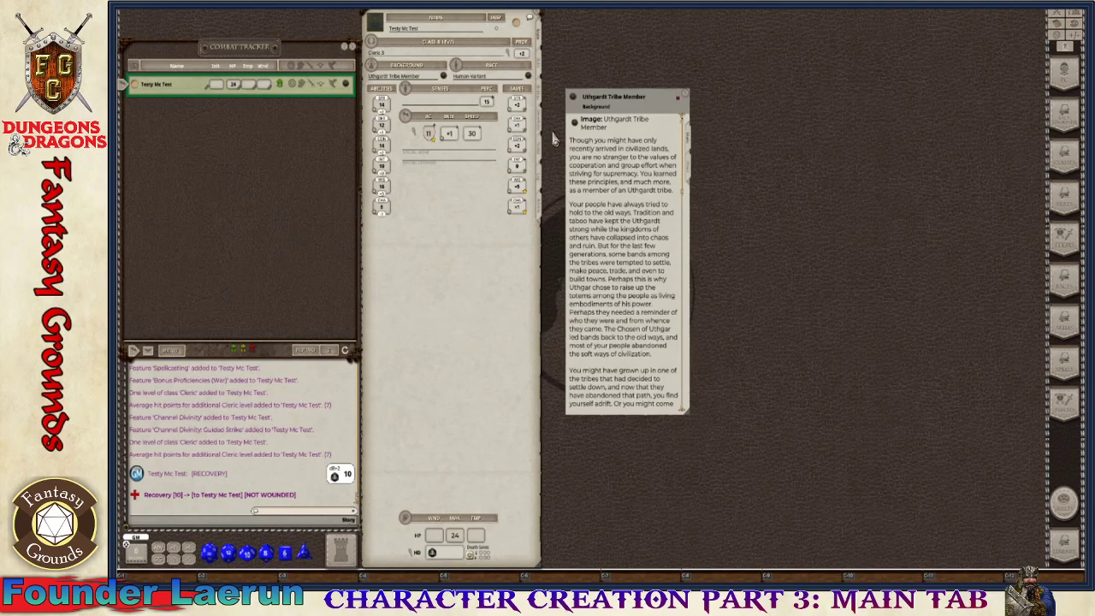
left_click(677, 97)
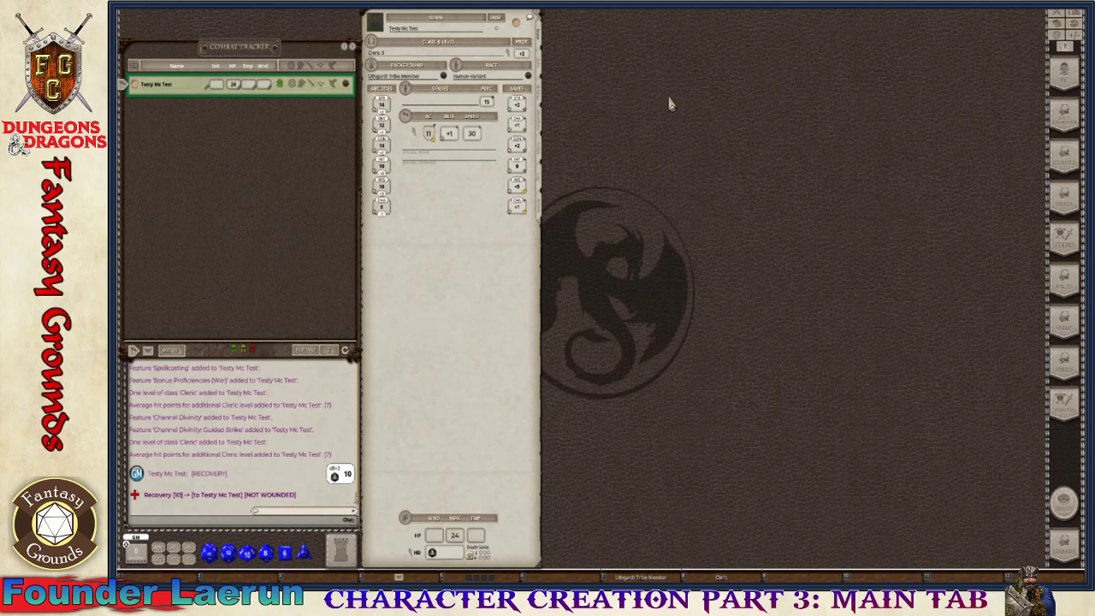
left_click(528, 76)
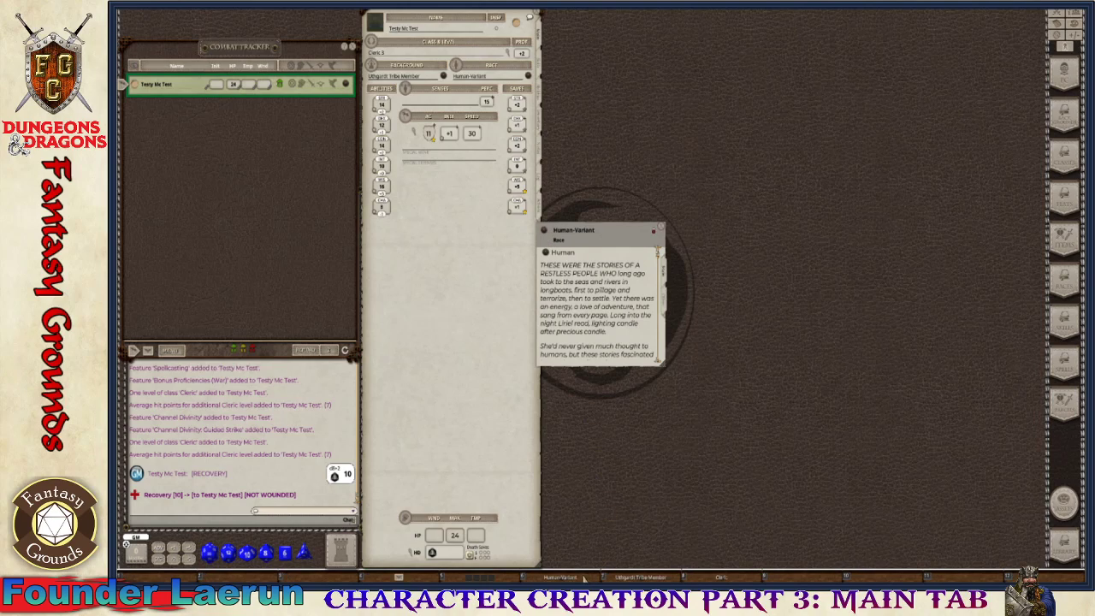
left_click(663, 231)
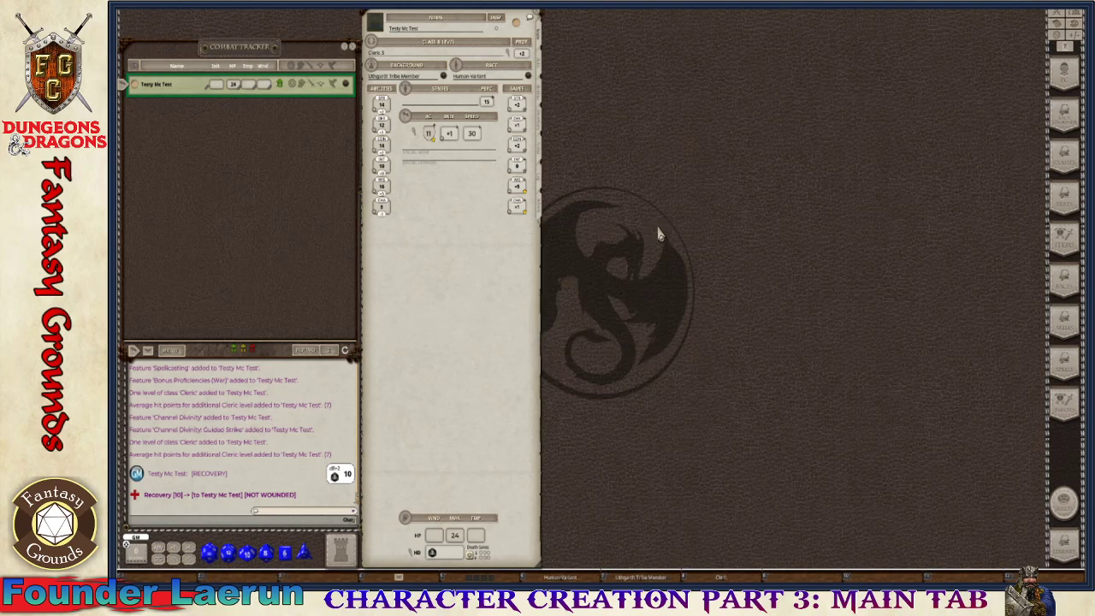
- Roll the character's initiative, store the initiative roll as a hotkey, and roll initiative again from that hotkey
double_click(449, 139)
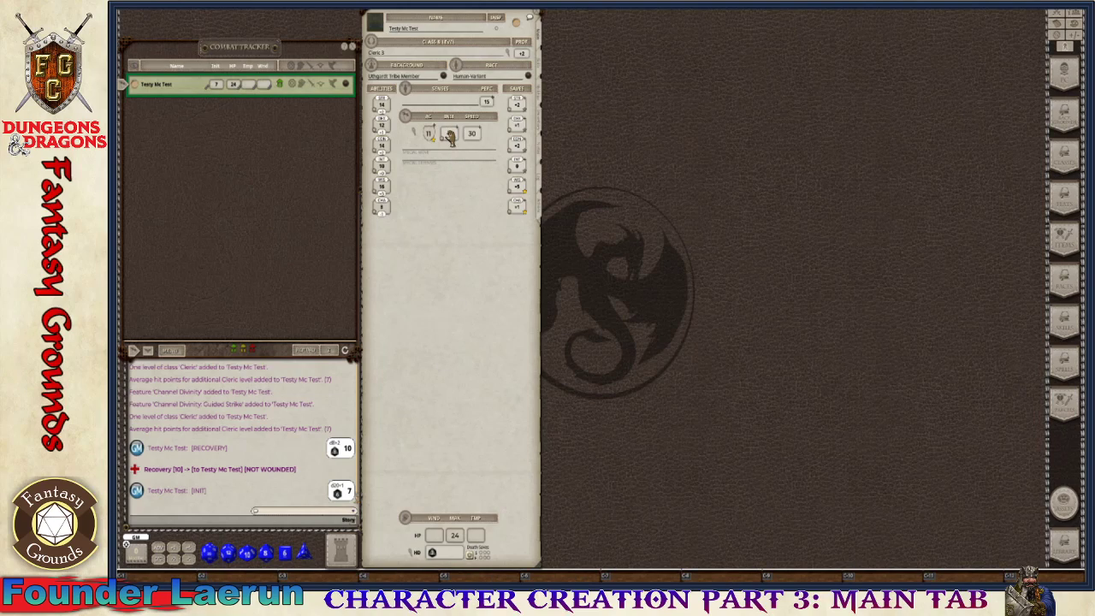
left_click_drag(449, 137, 347, 579)
left_click(321, 577)
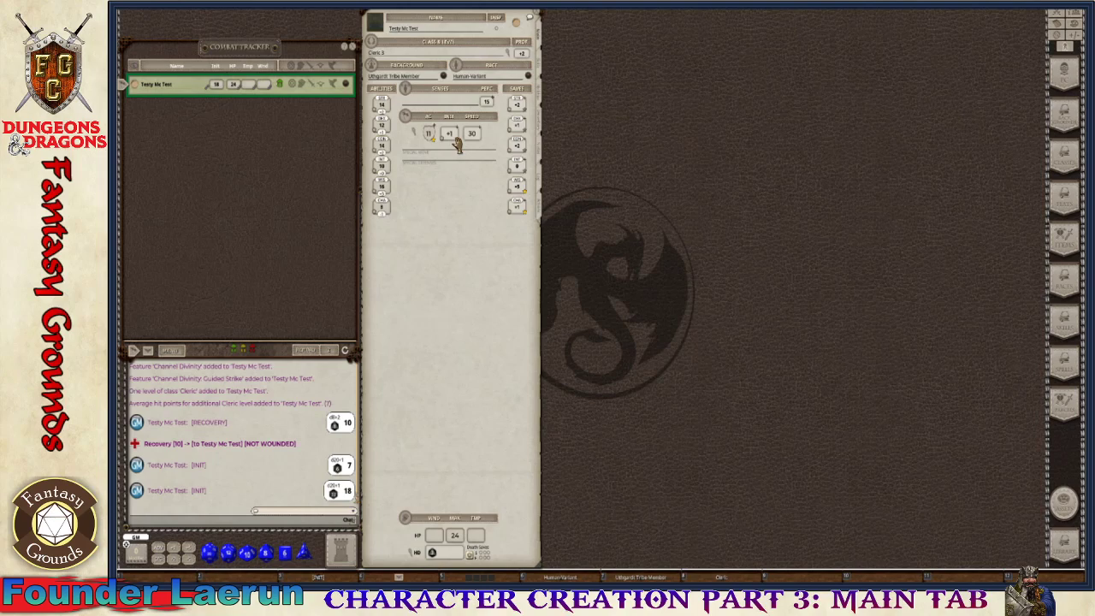
- Roll a Strength ability check and a Dexterity saving throw from the character's main page
double_click(382, 107)
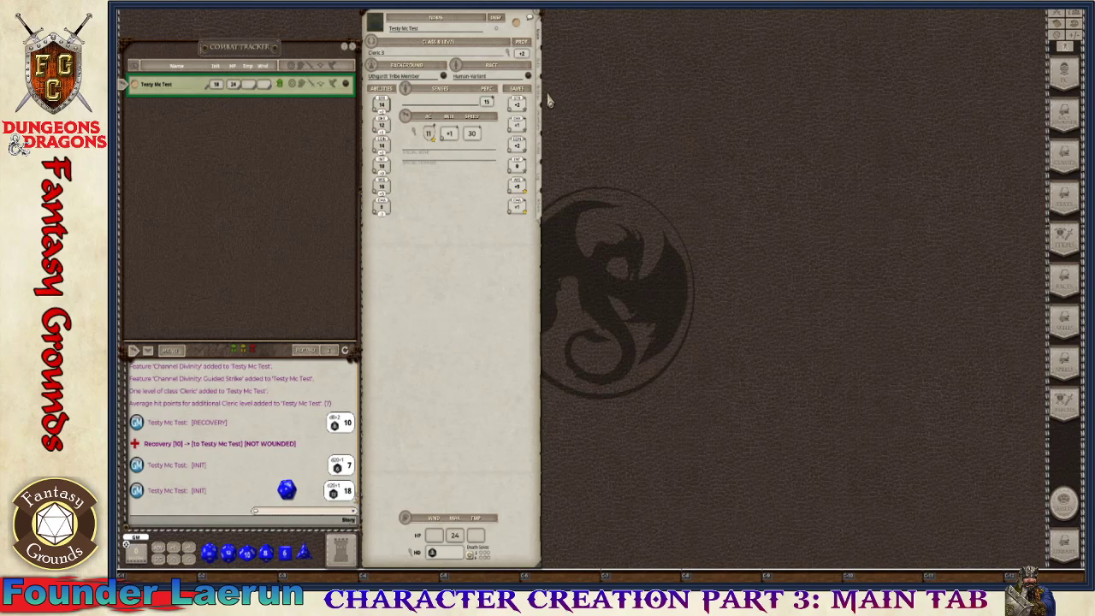
double_click(520, 128)
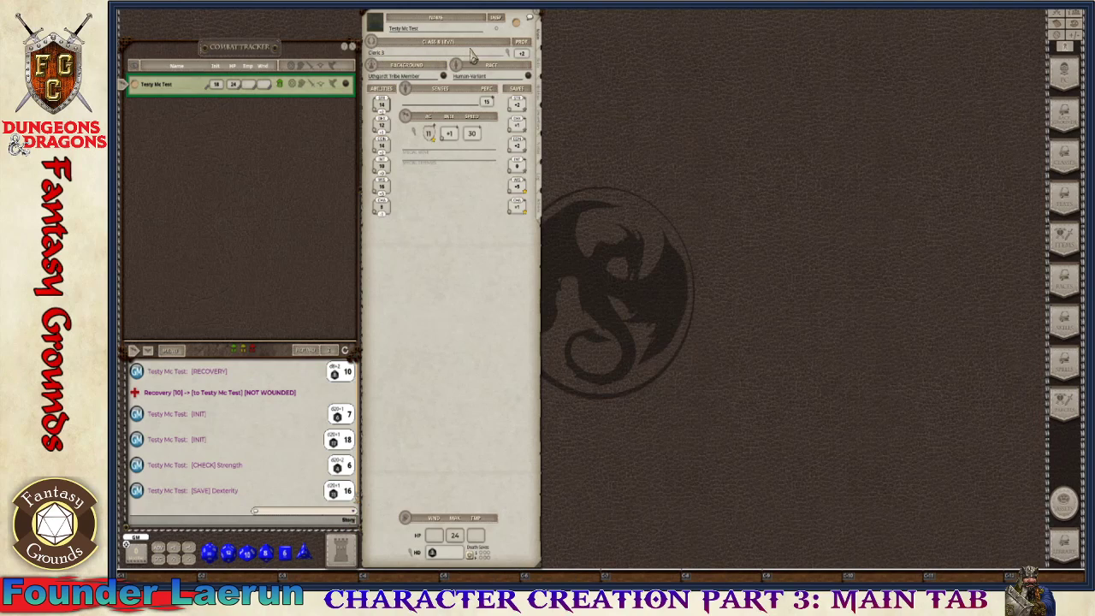
- Review the Class & Level window and Cleric record, close both, and check the abilities page, ending on the main page
left_click(510, 54)
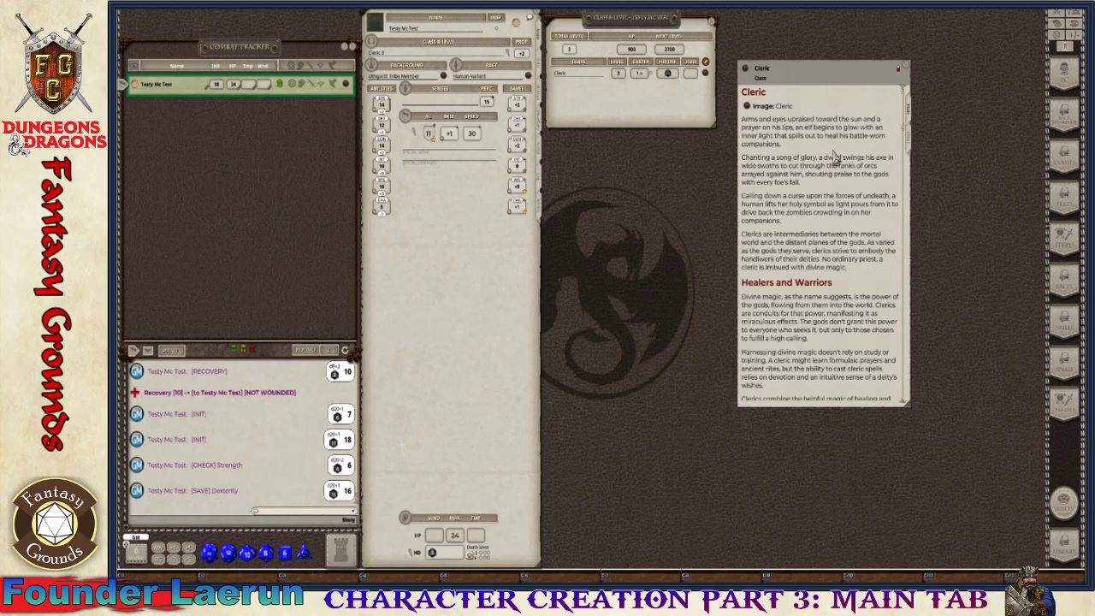
left_click(903, 69)
left_click(712, 22)
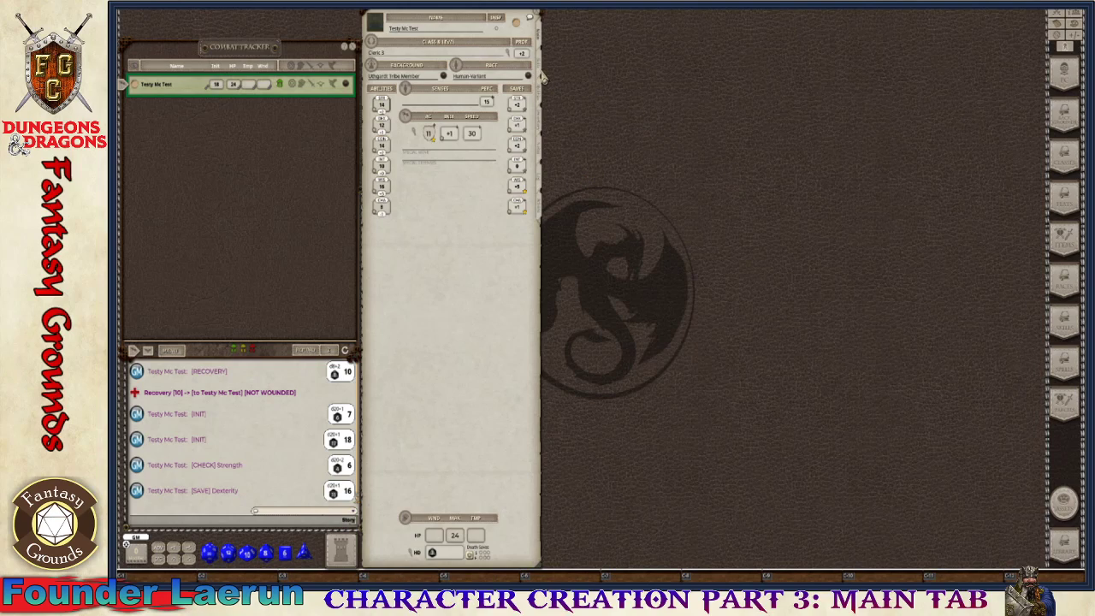
left_click(541, 99)
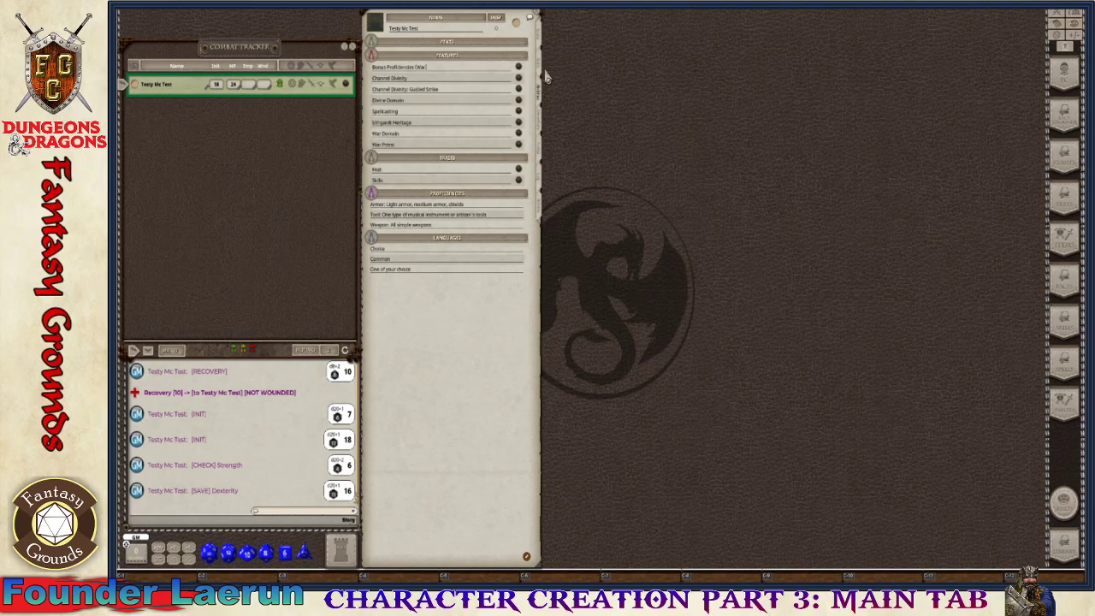
left_click(541, 51)
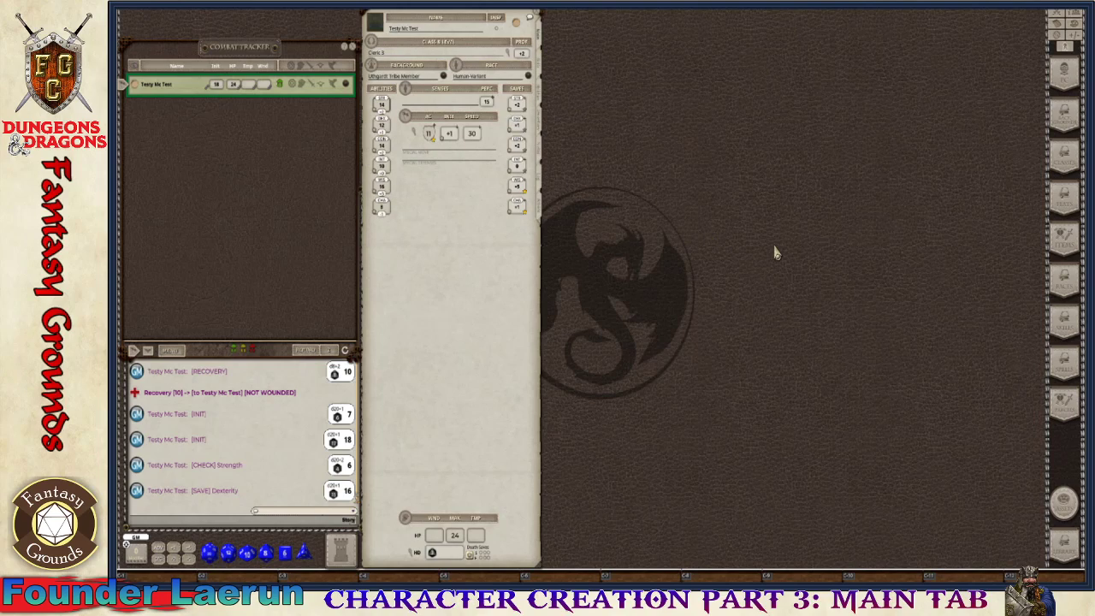